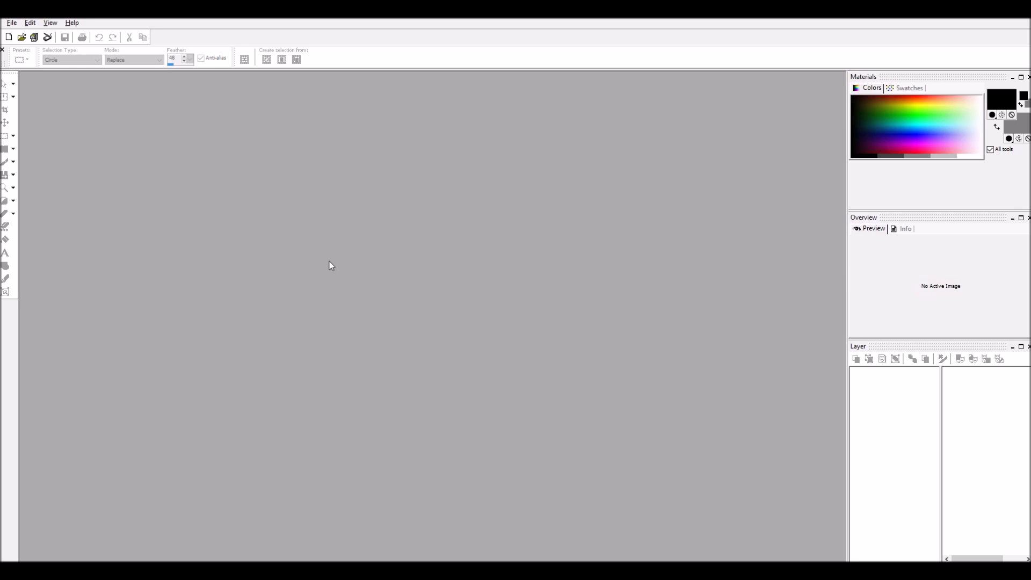
# Create a new image 3000 pixels wide and 2000 high with a transparent background
pyautogui.click(8, 37)
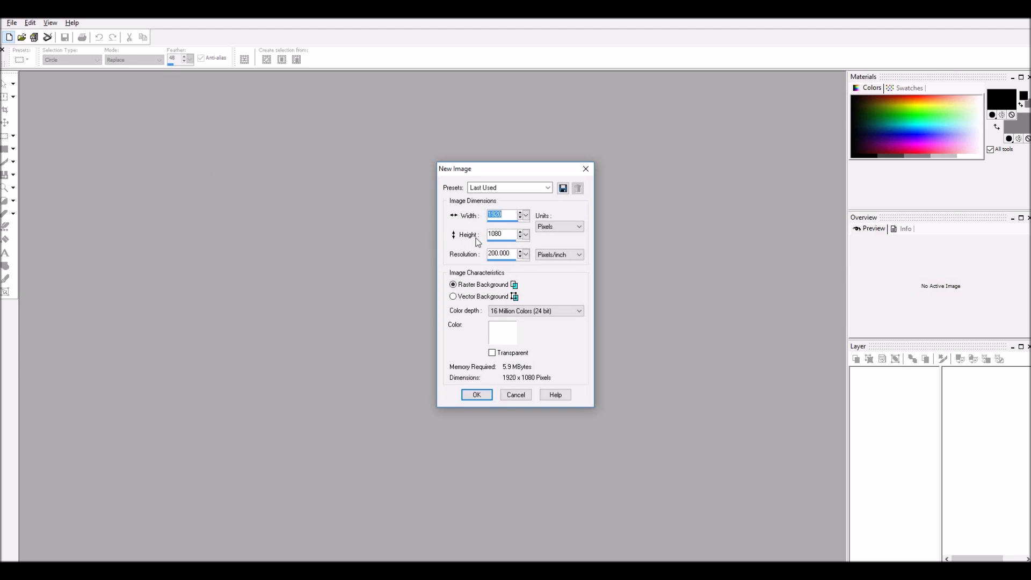
pyautogui.write('3000')
pyautogui.press('Tab')
pyautogui.write('2000')
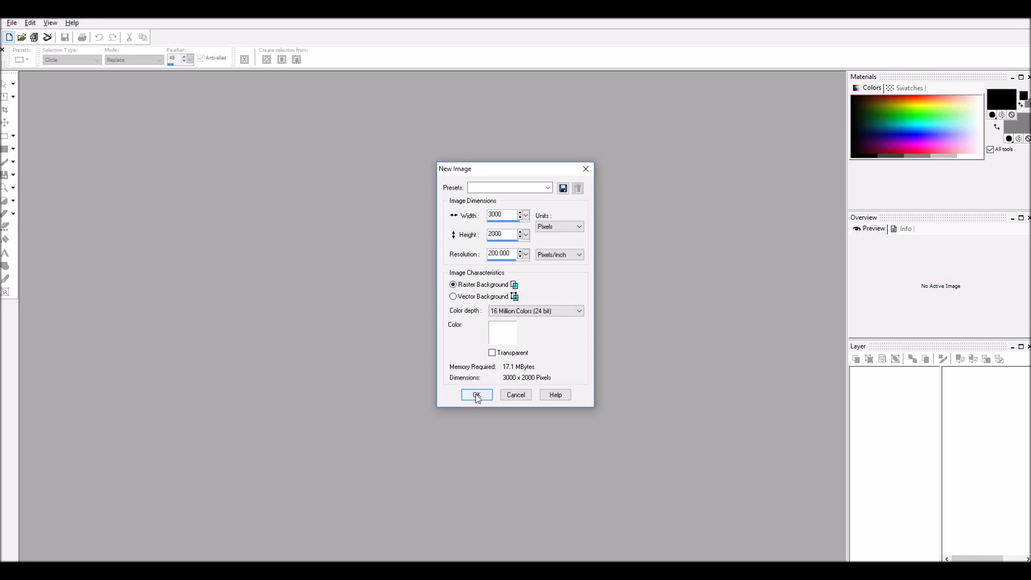
pyautogui.click(492, 353)
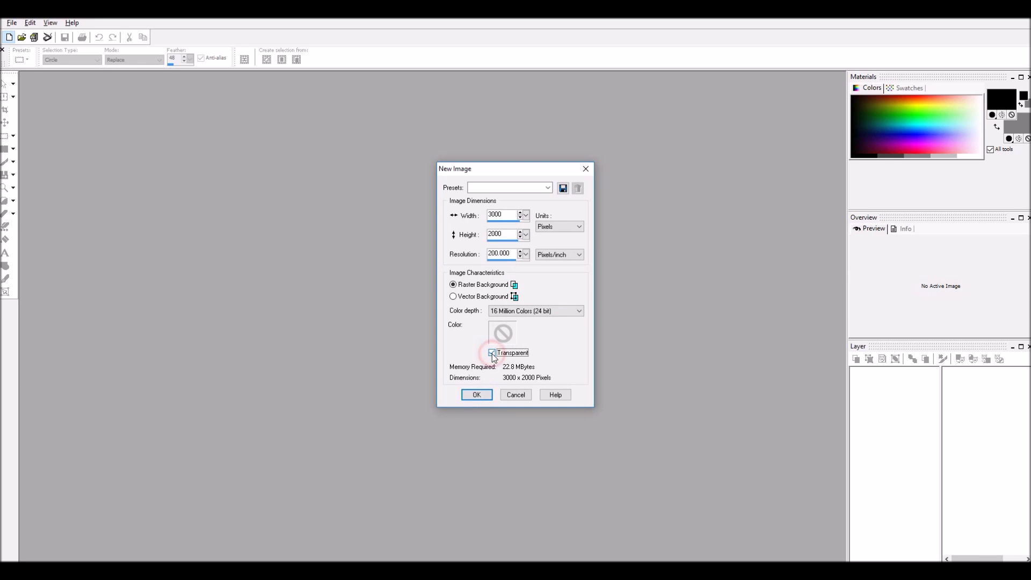
pyautogui.click(475, 396)
# Centre the Image2 window and flood-fill its transparent canvas with solid black
pyautogui.scroll(-2, 606, 150)
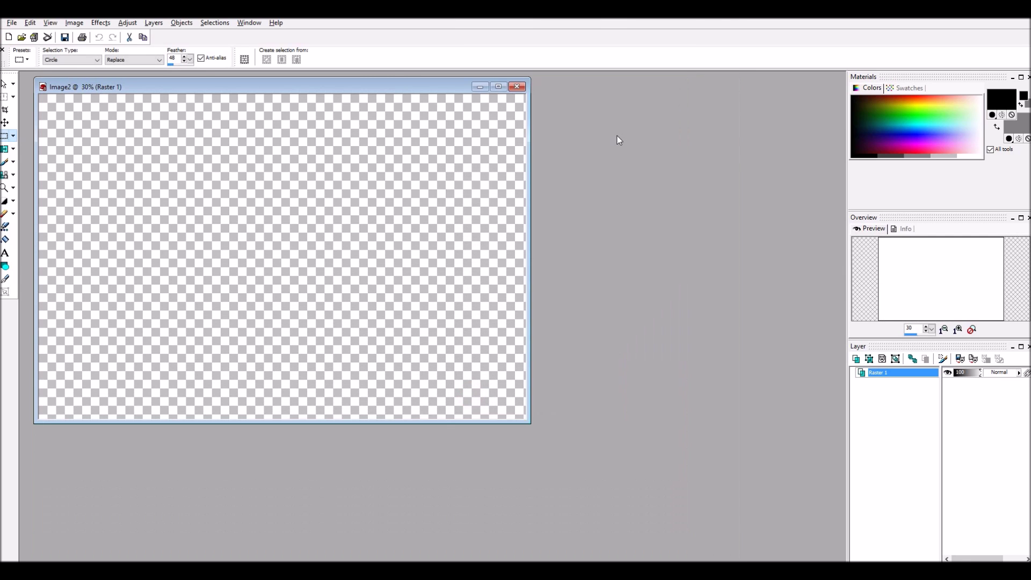
pyautogui.moveTo(328, 91); pyautogui.dragTo(509, 125)
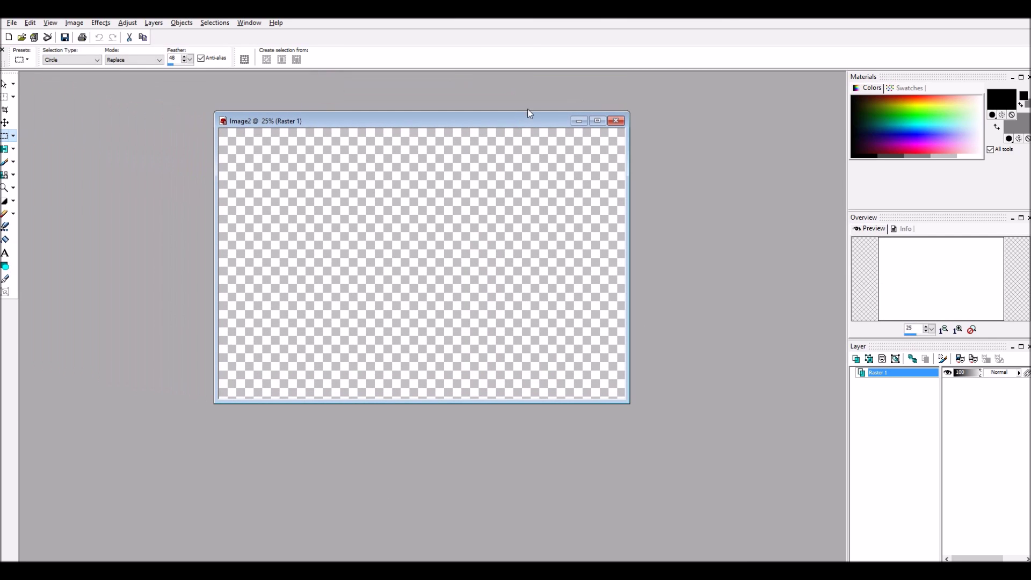
pyautogui.click(5, 240)
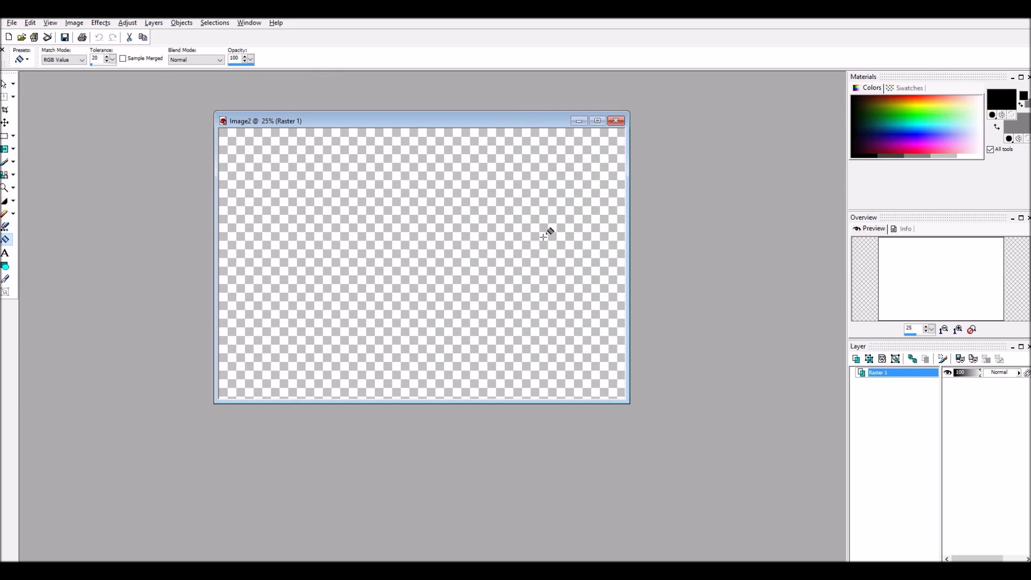
pyautogui.click(513, 218)
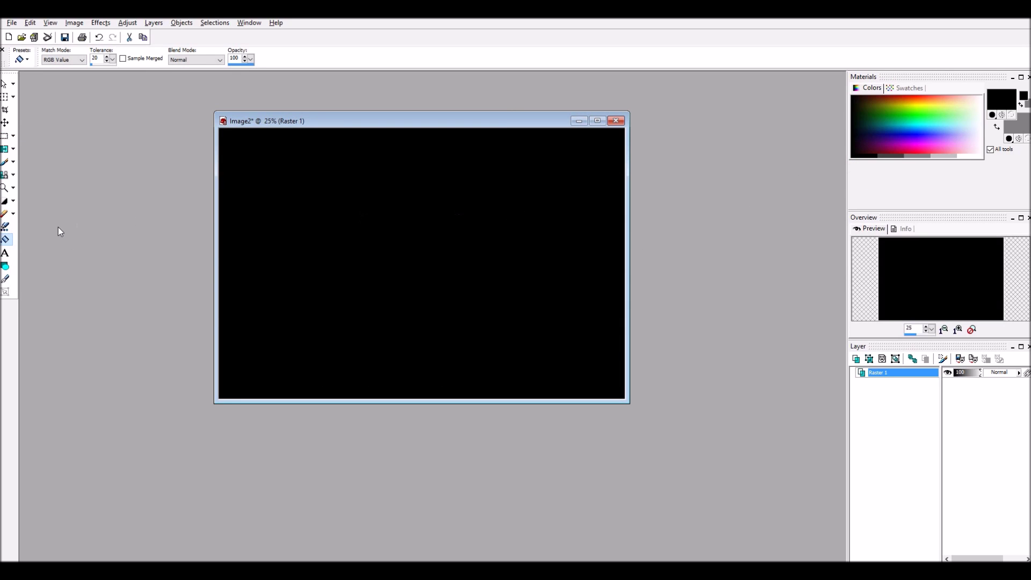
pyautogui.click(5, 137)
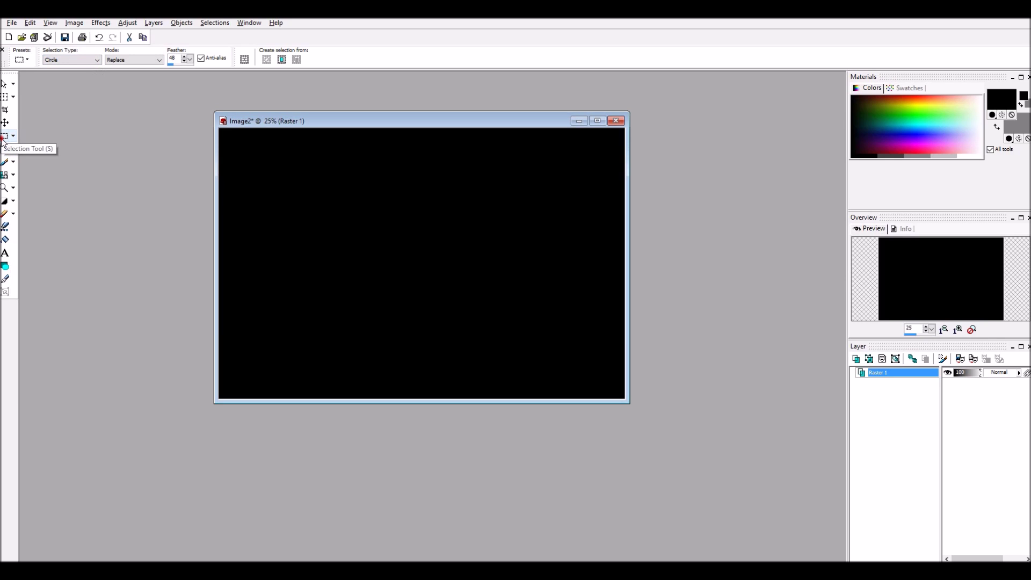
# Set the selection type to Circle, try a circle at the canvas centre, then discard it
pyautogui.click(97, 60)
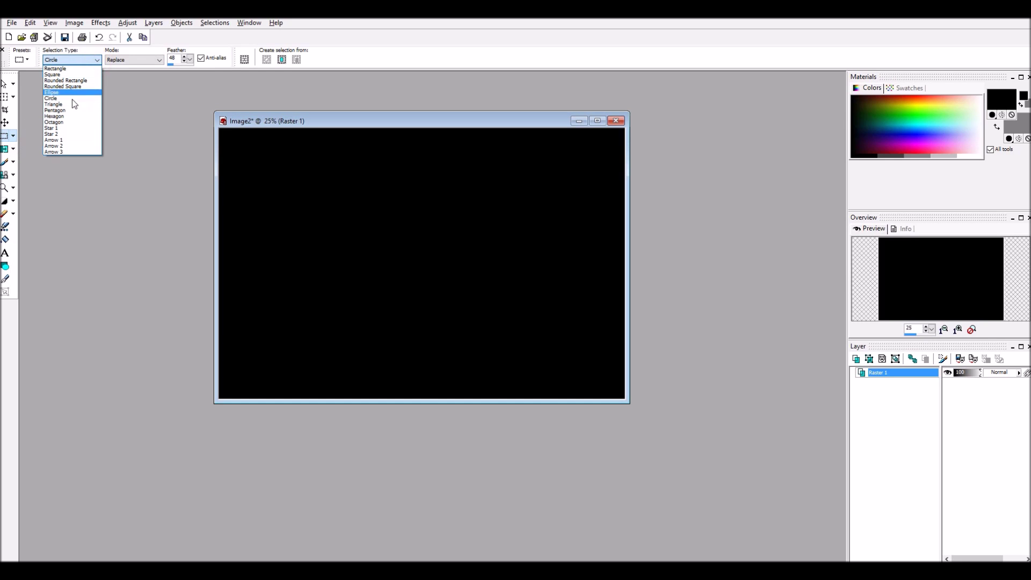
pyautogui.click(55, 98)
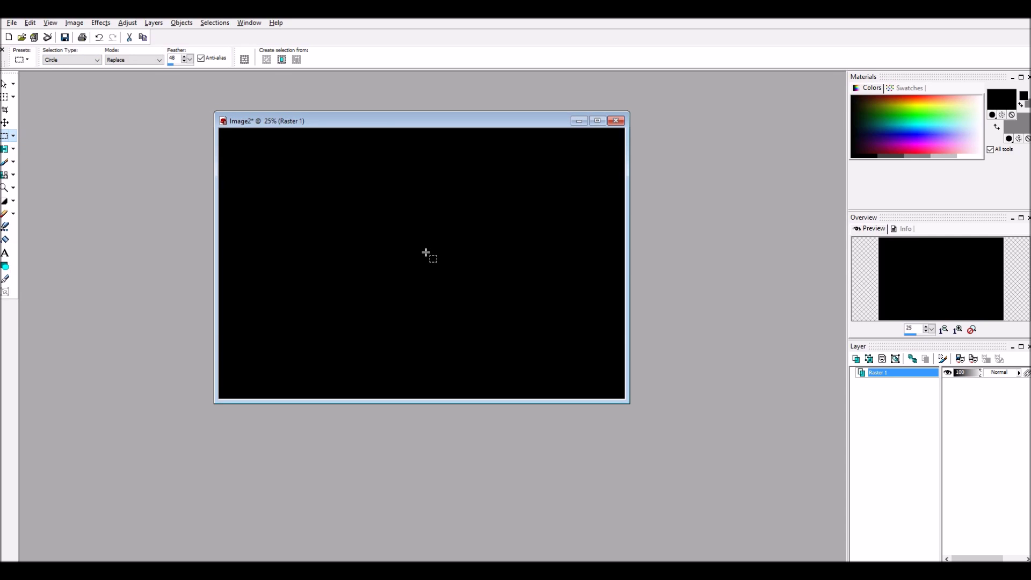
pyautogui.moveTo(396, 247); pyautogui.dragTo(430, 286)
pyautogui.hotkey('ctrl', 'd')
# Raise the feather to 50 and select a feathered circle from the canvas centre
pyautogui.click(184, 56)
pyautogui.click(183, 56)
pyautogui.moveTo(418, 260); pyautogui.dragTo(467, 320)
# Cut the feather-50 circle as a test, then undo the cut and drop the selection
pyautogui.click(130, 37)
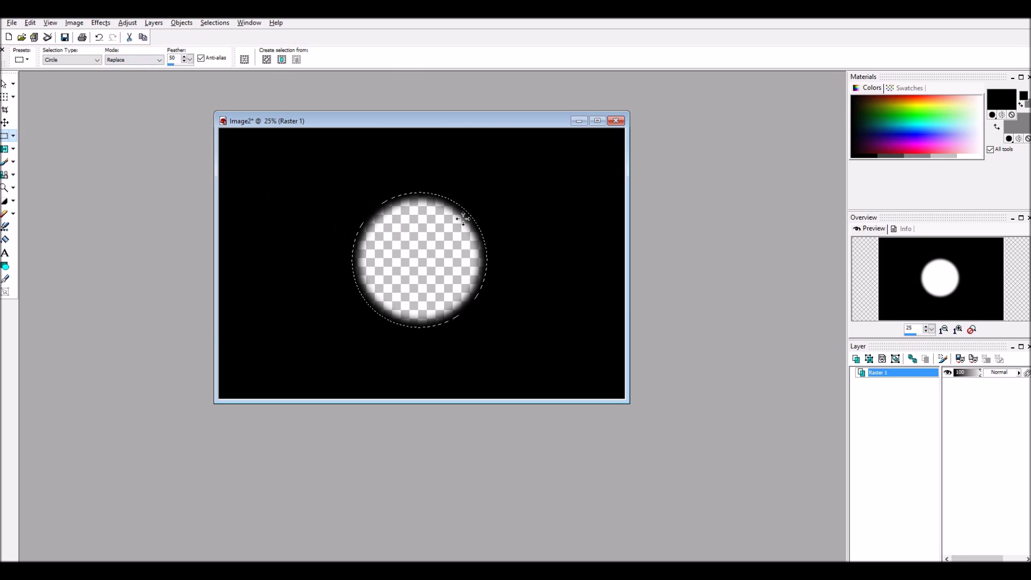
pyautogui.hotkey('ctrl', 'd')
pyautogui.hotkey('ctrl', 'z')
pyautogui.hotkey('ctrl', 'z')
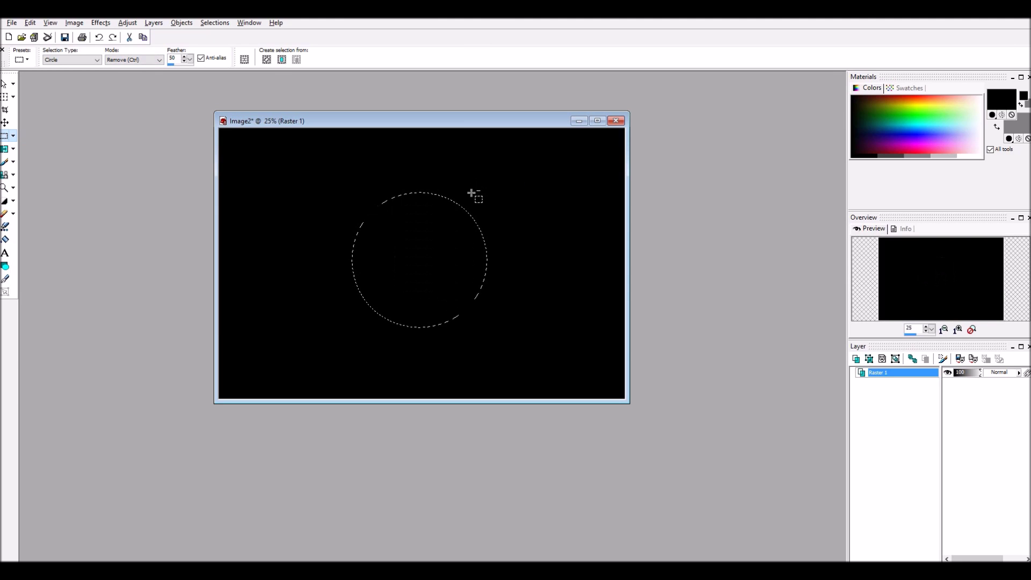
pyautogui.click(451, 263)
# Delete a new feather-115 circle from the canvas centre and deselect it
pyautogui.moveTo(190, 59); pyautogui.dragTo(225, 66)
pyautogui.moveTo(420, 263); pyautogui.dragTo(468, 306)
pyautogui.press('Delete')
pyautogui.hotkey('ctrl', 'd')
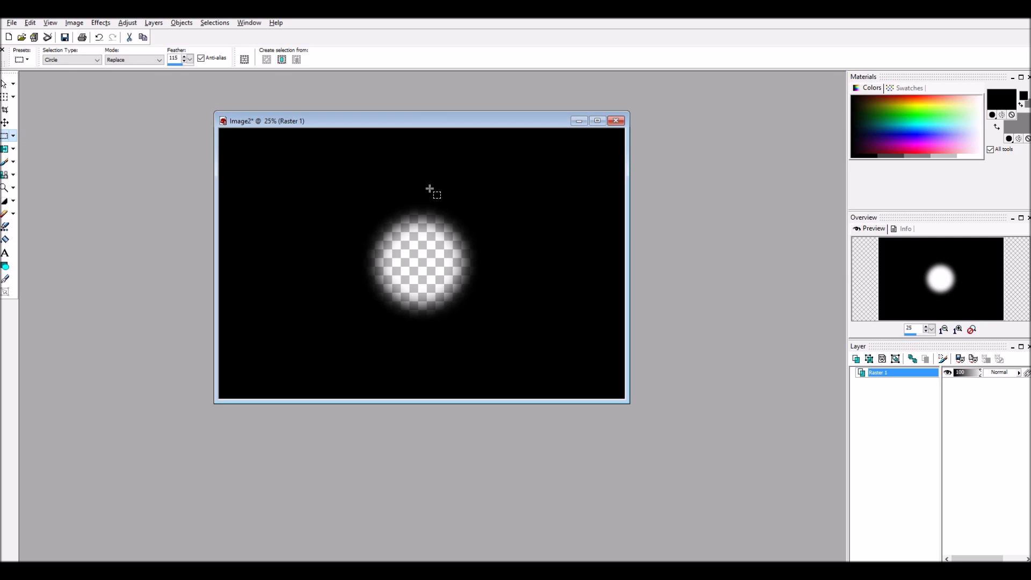
# Save the image as the PNG 'spot' on the Desktop and minimise Paint Shop Pro
pyautogui.click(65, 38)
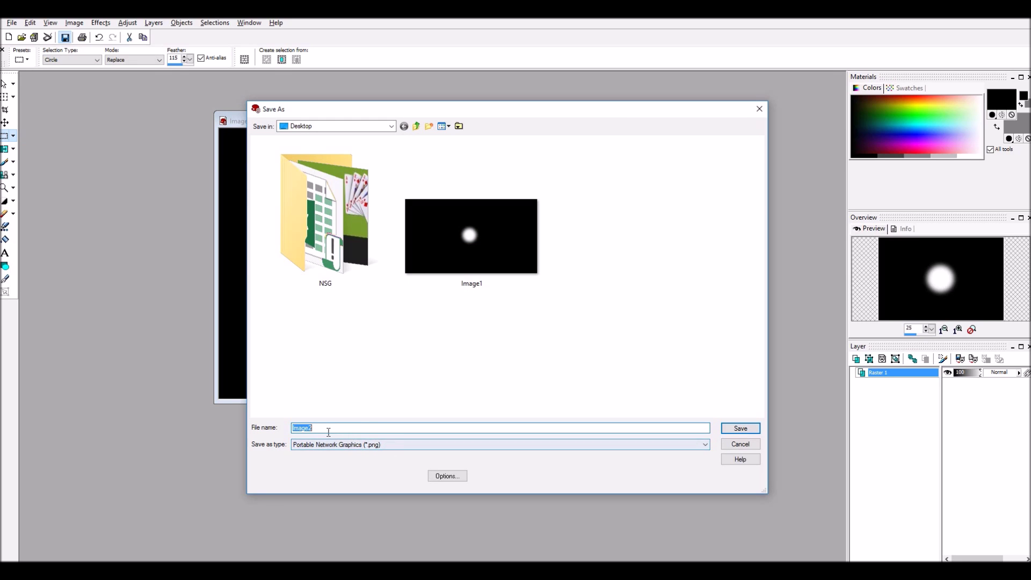
pyautogui.write('spot')
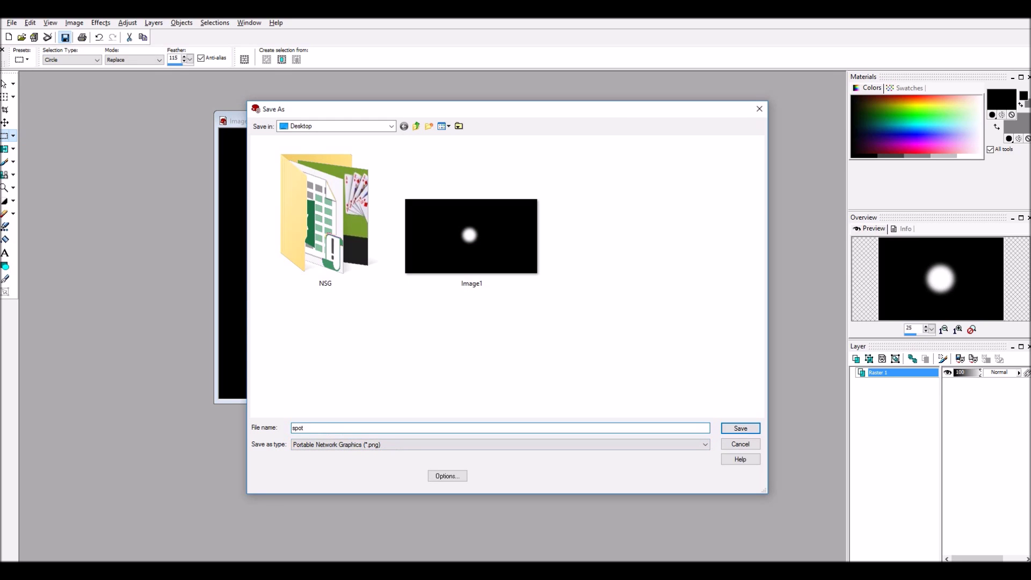
pyautogui.press('Return')
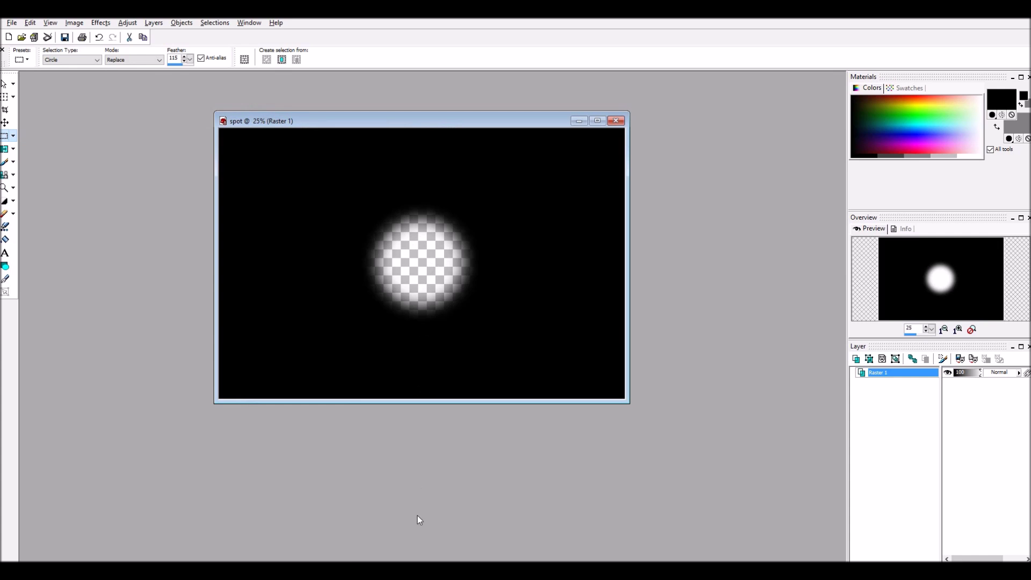
pyautogui.click(408, 571)
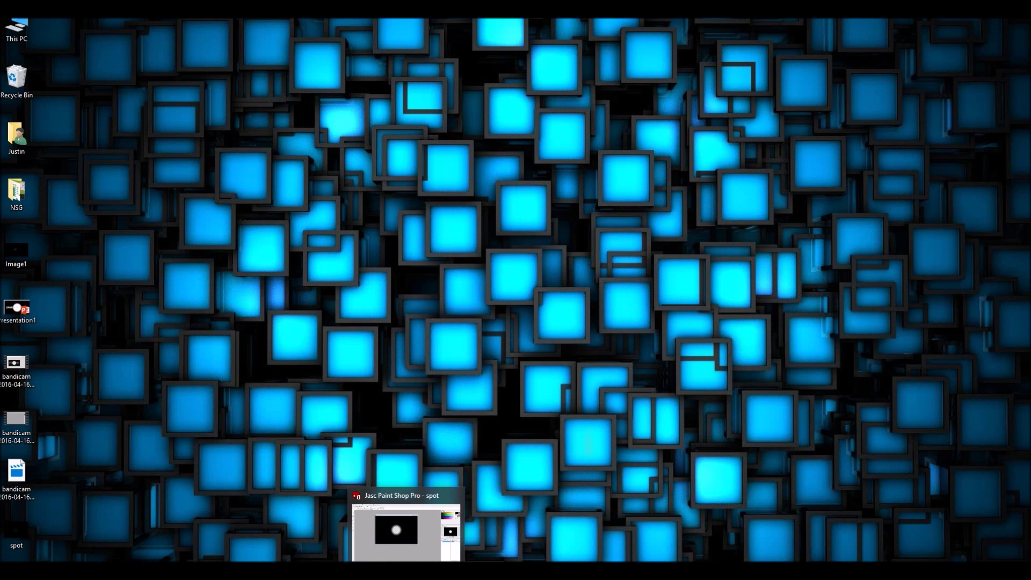
# Switch the slide to the Blank layout
pyautogui.moveTo(237, 571)
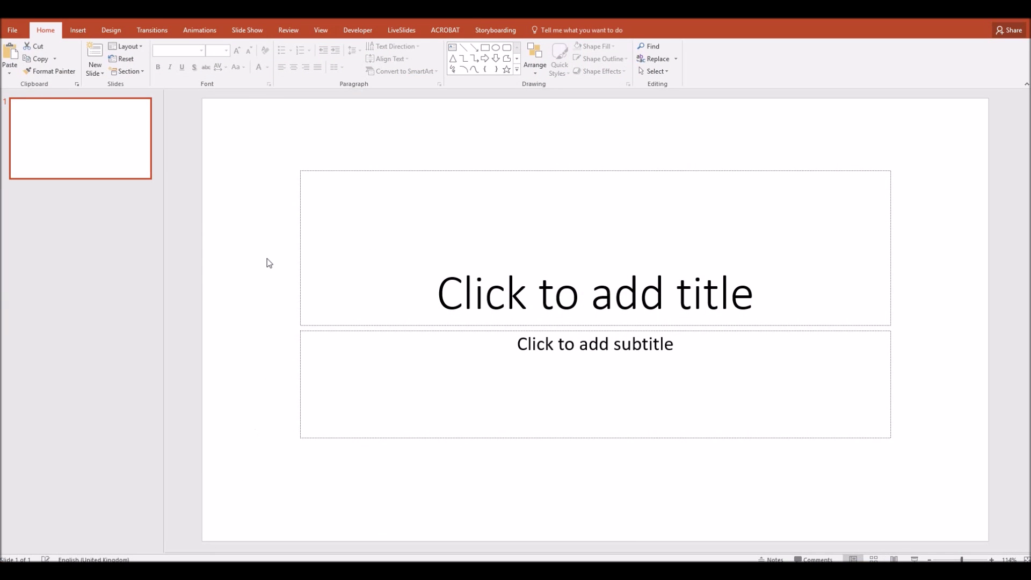
pyautogui.click(267, 248)
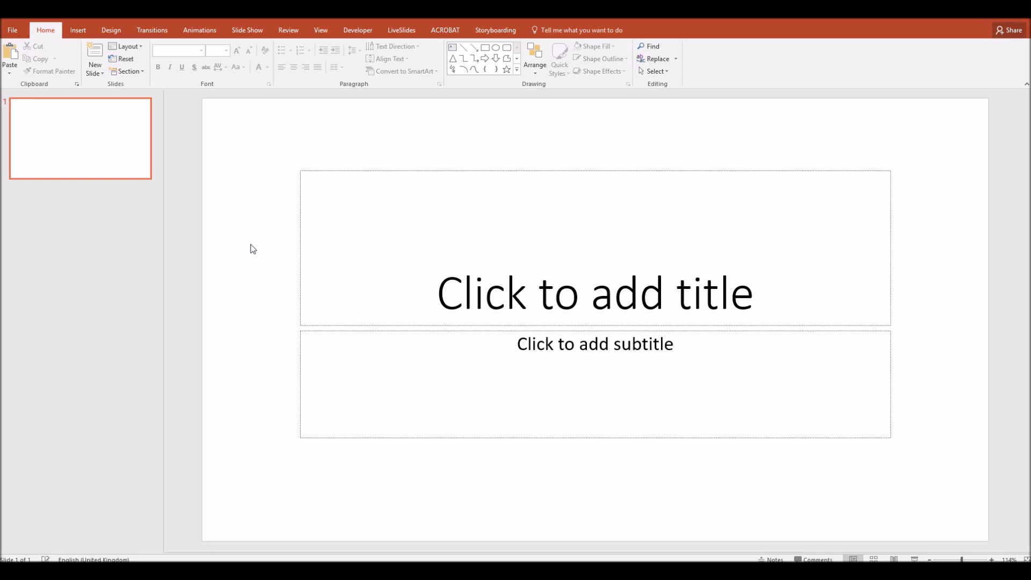
pyautogui.click(132, 48)
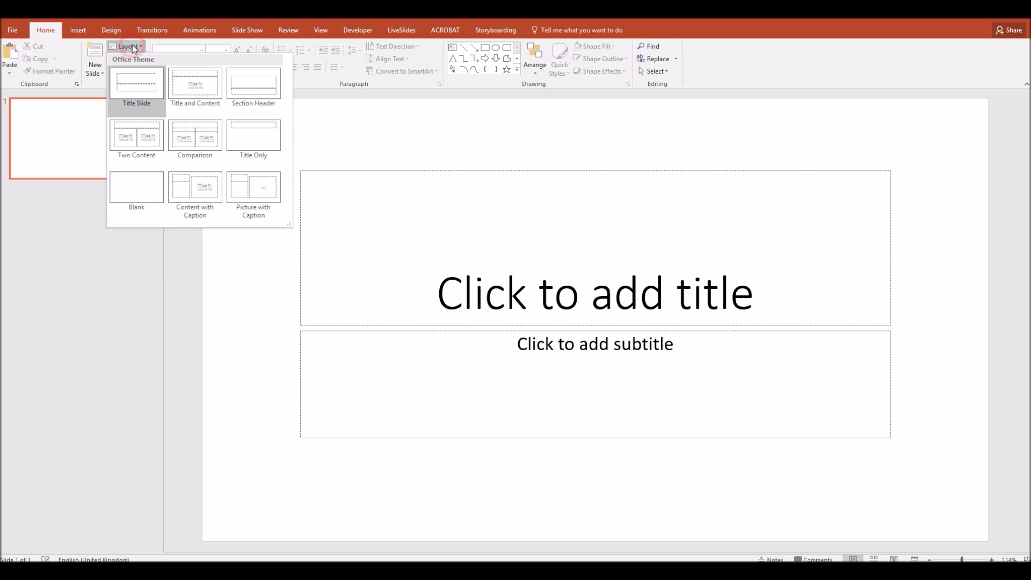
pyautogui.click(133, 187)
pyautogui.click(239, 167)
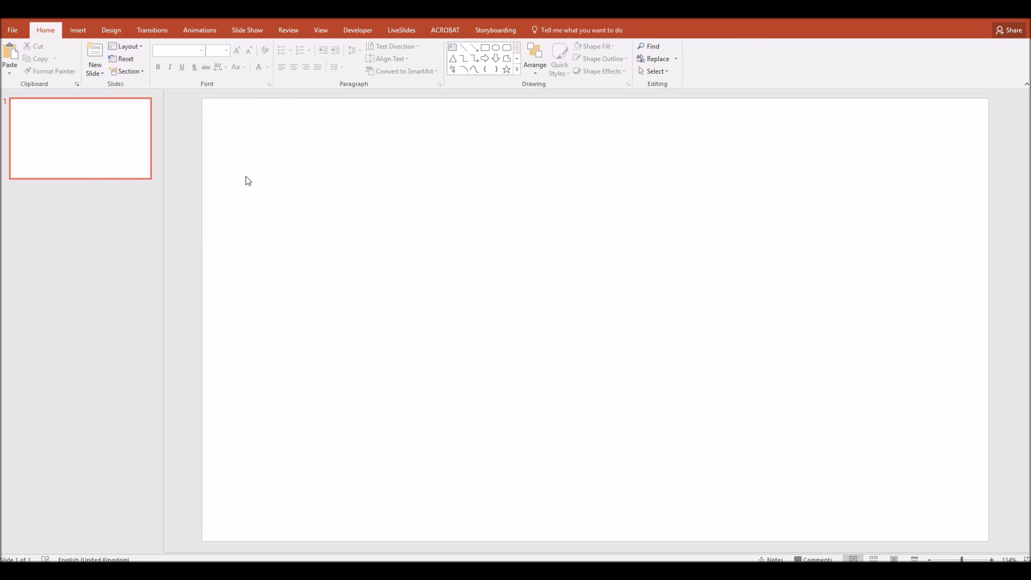
# Insert creative_17-wallpaper-1920x1080 from Pictures and enlarge it to fill the slide
pyautogui.click(76, 32)
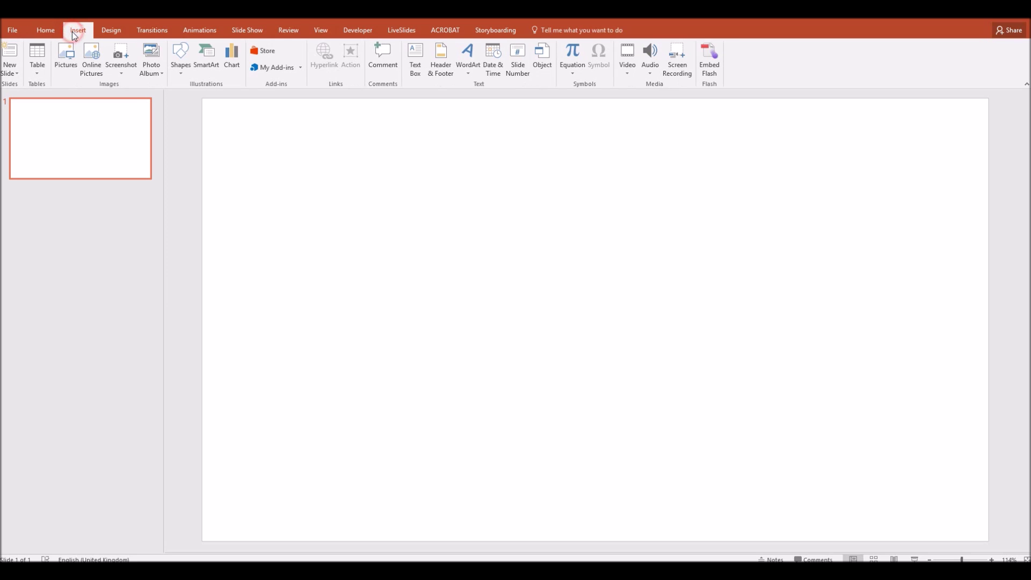
pyautogui.click(66, 56)
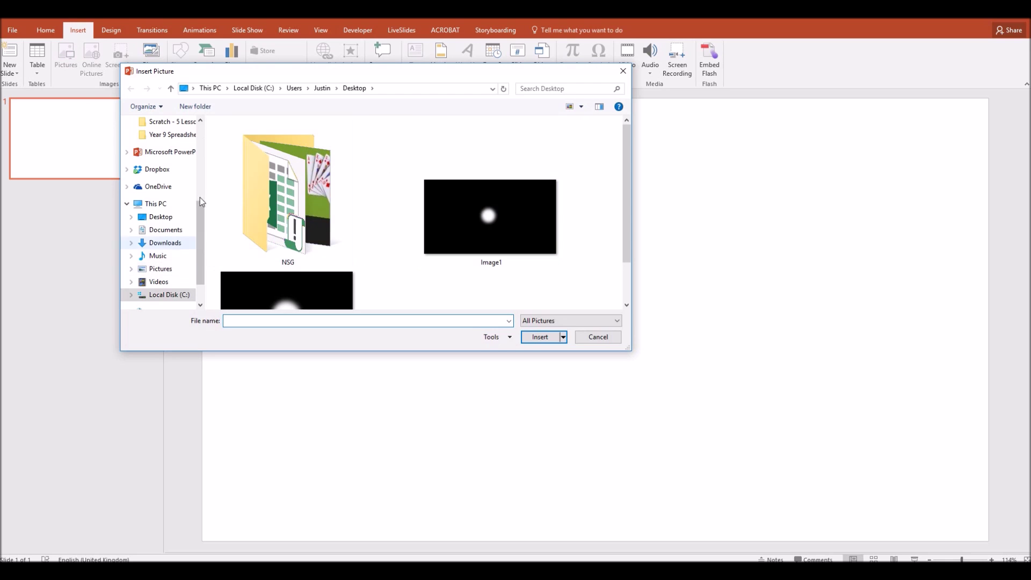
pyautogui.moveTo(199, 214); pyautogui.dragTo(199, 163)
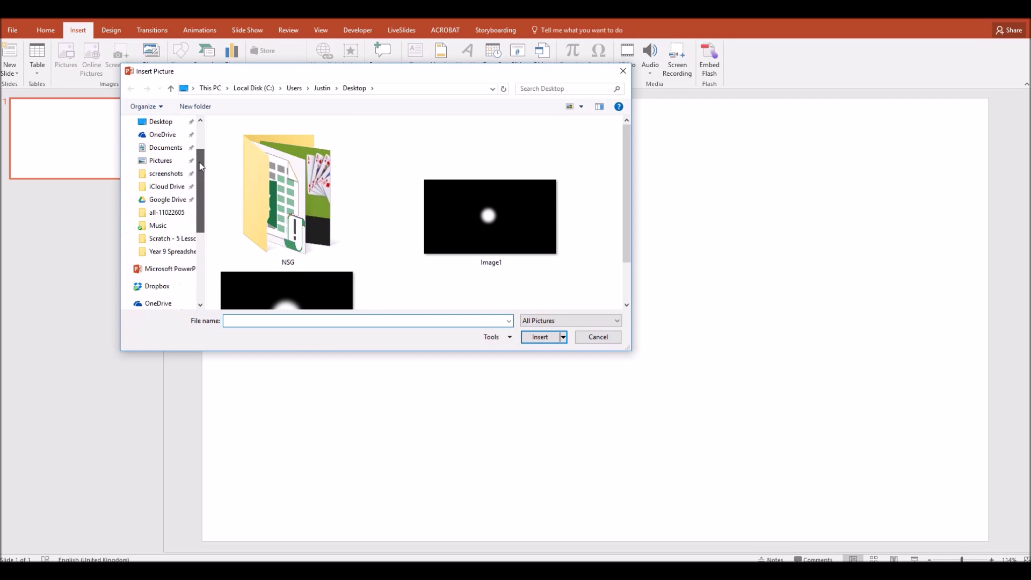
pyautogui.click(160, 162)
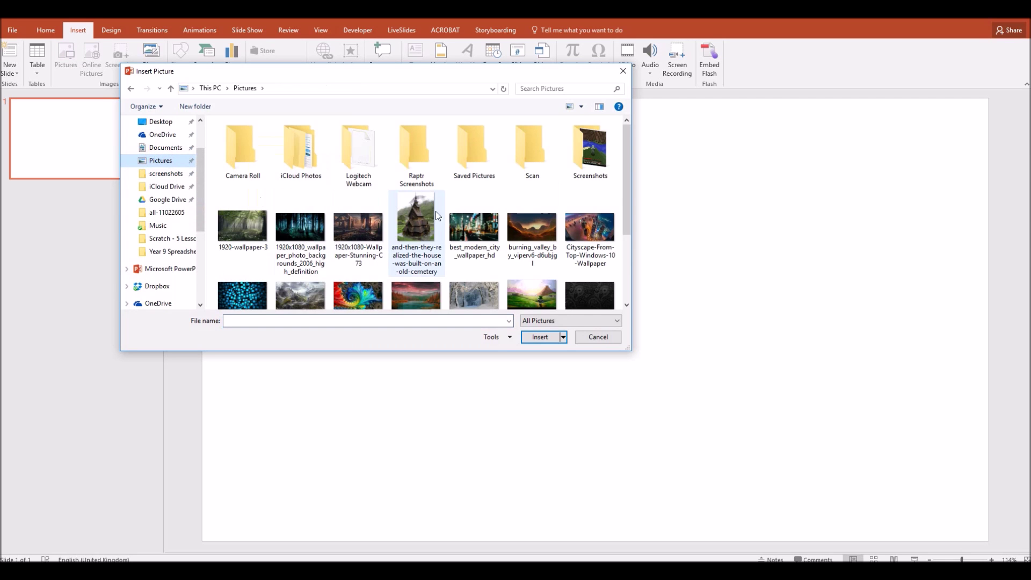
pyautogui.click(300, 296)
pyautogui.scroll(-2, 333, 231)
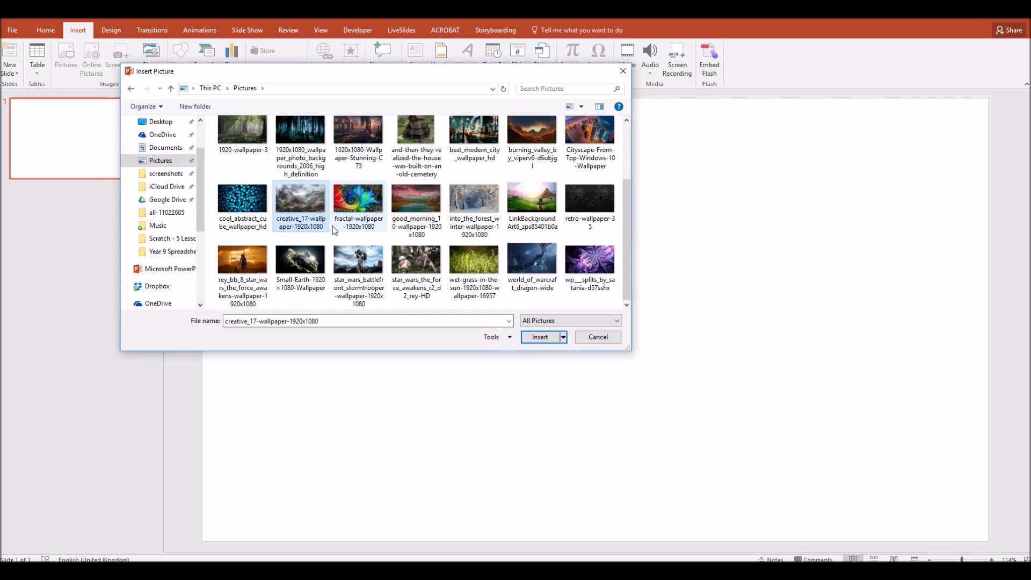
pyautogui.doubleClick(412, 258)
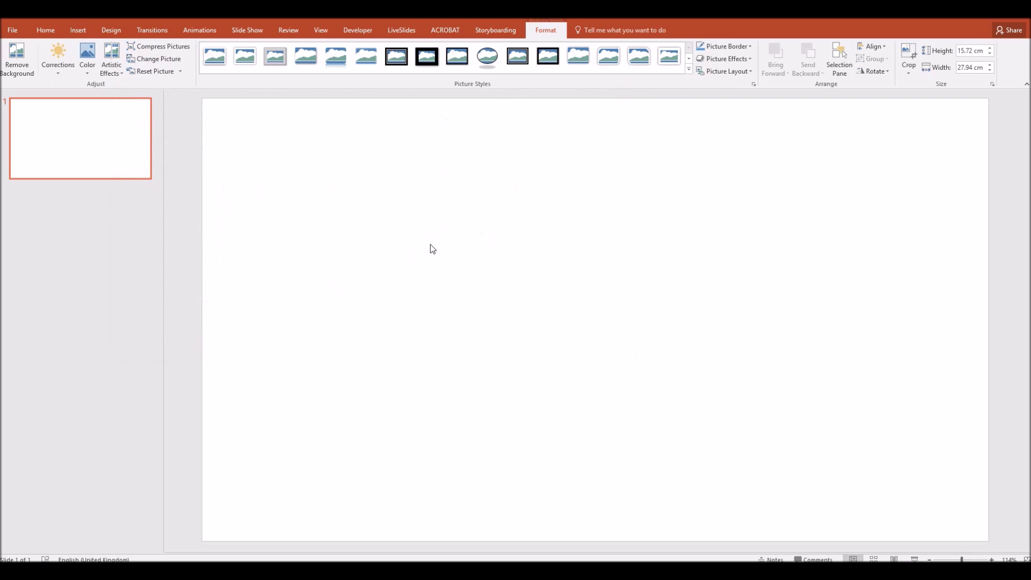
pyautogui.scroll(-5, 447, 237)
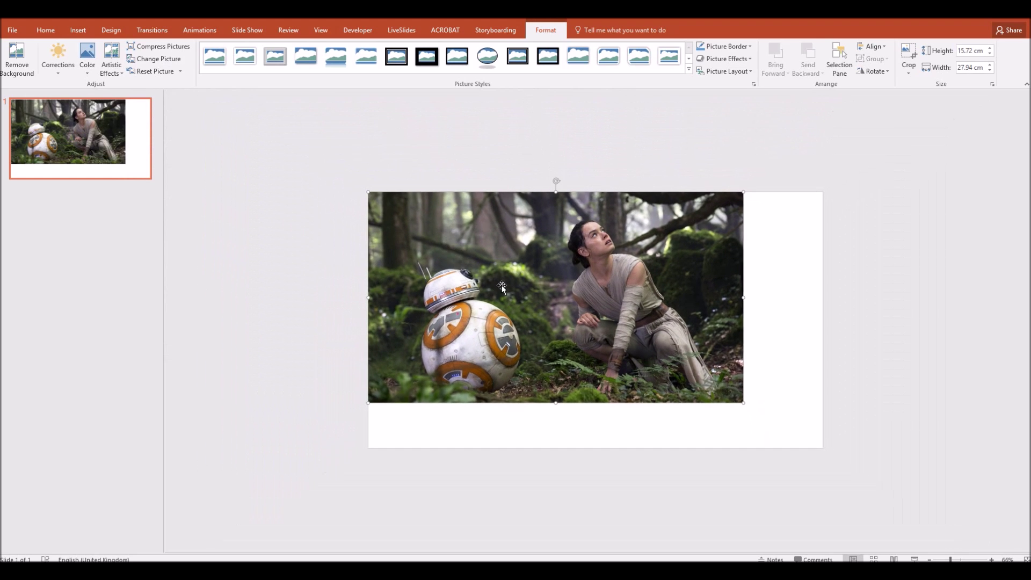
pyautogui.moveTo(500, 279)
pyautogui.mouseDown()
pyautogui.moveTo(516, 294)
pyautogui.moveTo(500, 279)
pyautogui.mouseUp()
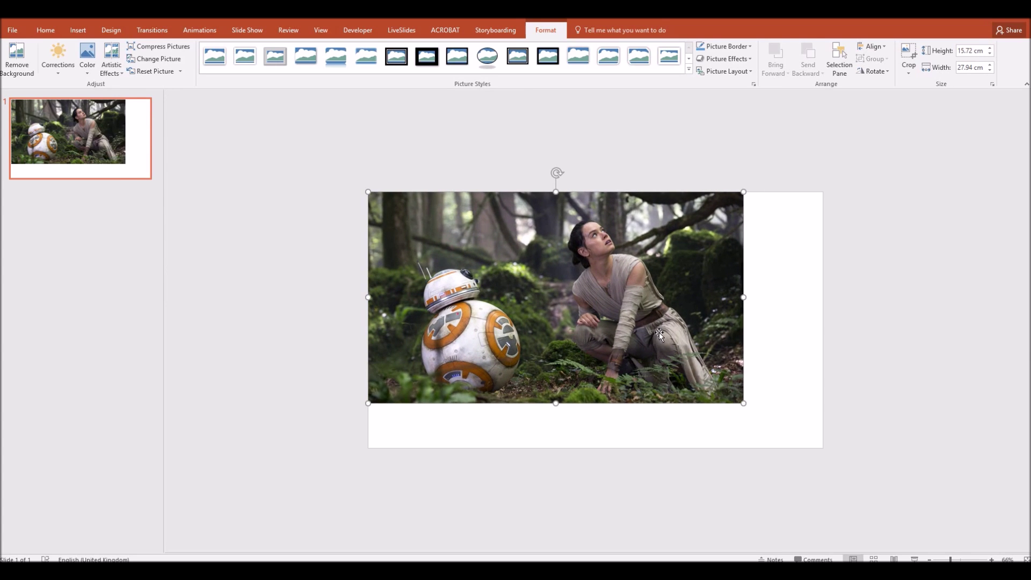
pyautogui.moveTo(743, 403); pyautogui.dragTo(822, 447)
pyautogui.click(299, 305)
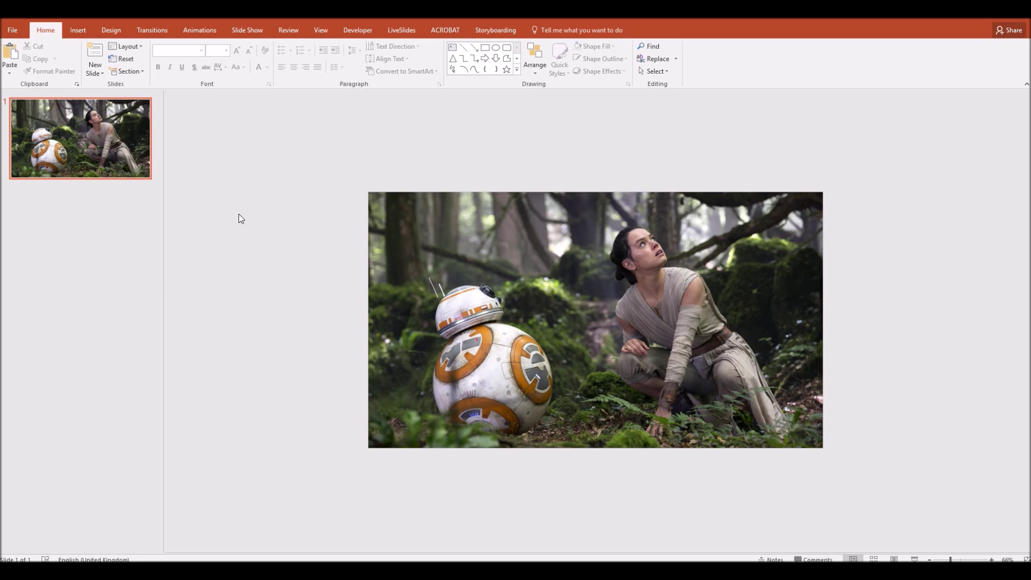
# Insert the spot image from the Desktop onto the slide
pyautogui.click(81, 31)
pyautogui.click(66, 56)
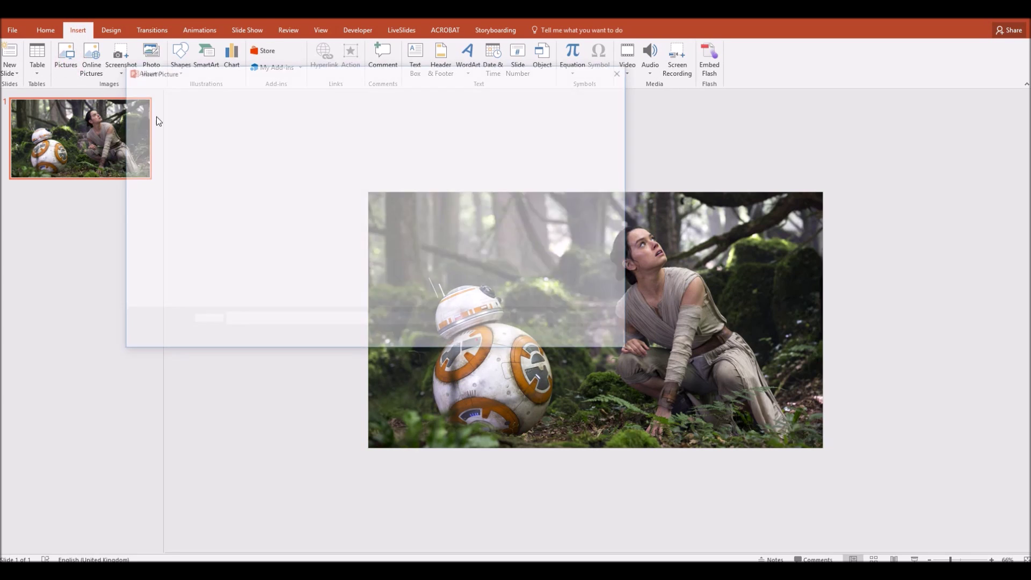
pyautogui.click(159, 218)
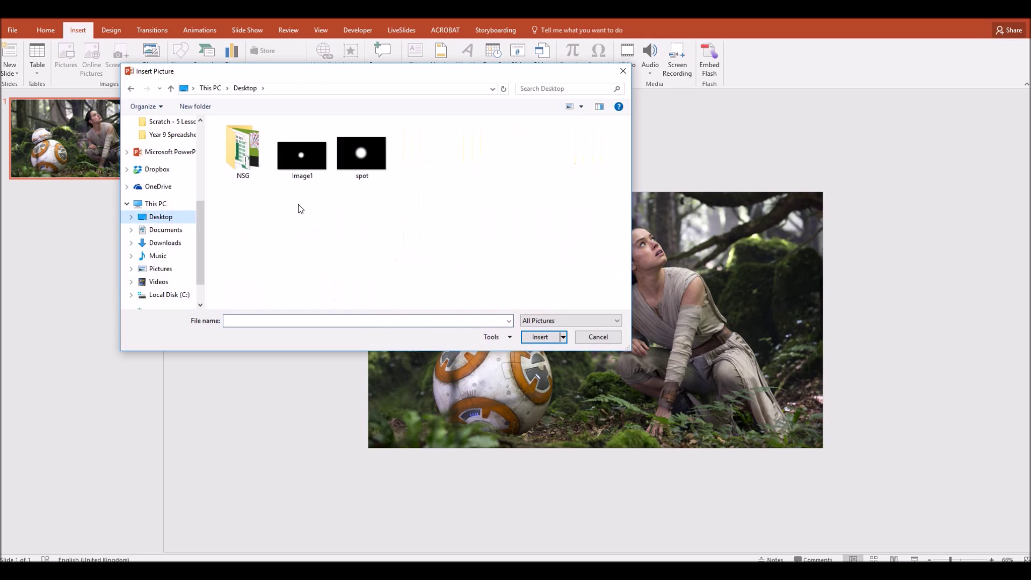
pyautogui.click(360, 171)
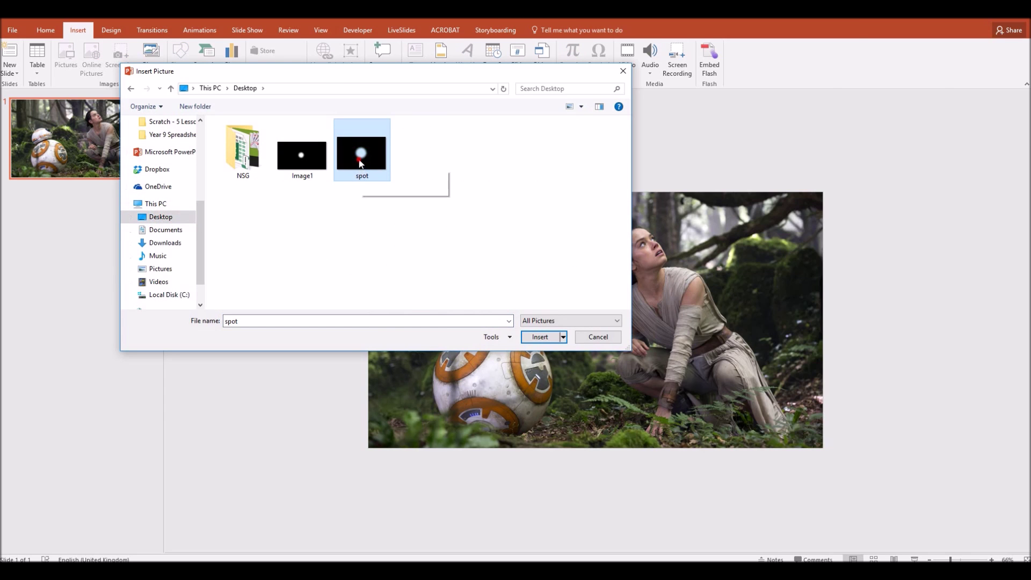
pyautogui.doubleClick(359, 159)
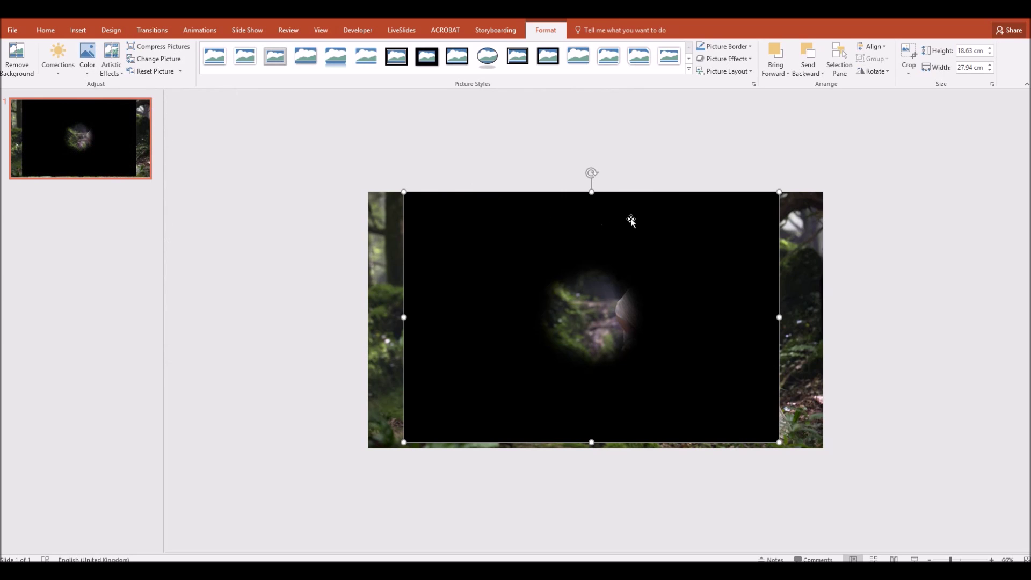
# Align spot with the photo's top, enlarge it to 33.76 × 50.64 cm, and centre its hole on the woman
pyautogui.moveTo(665, 250); pyautogui.dragTo(639, 261)
pyautogui.scroll(-4, 635, 263)
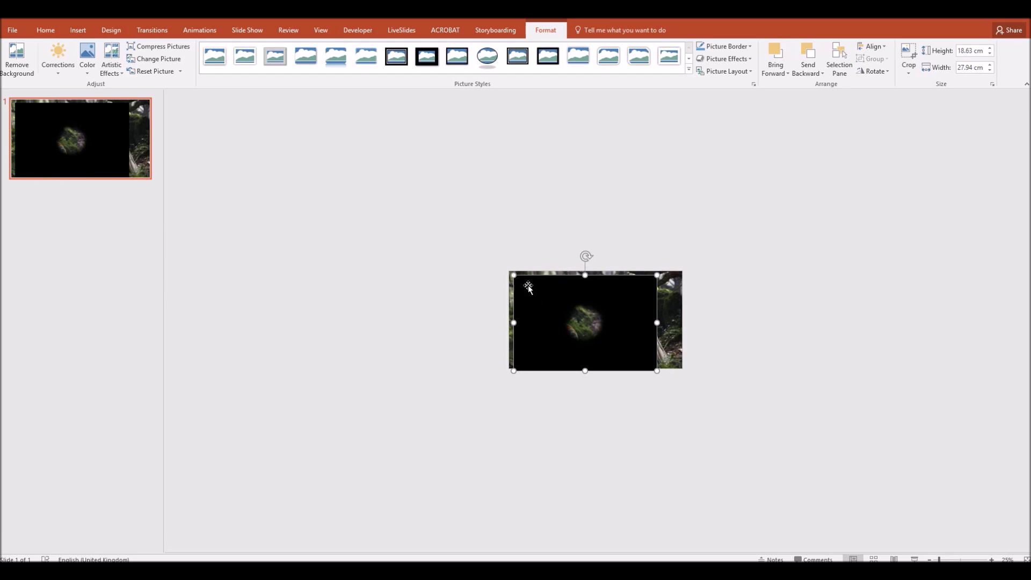
pyautogui.moveTo(513, 275); pyautogui.dragTo(457, 237)
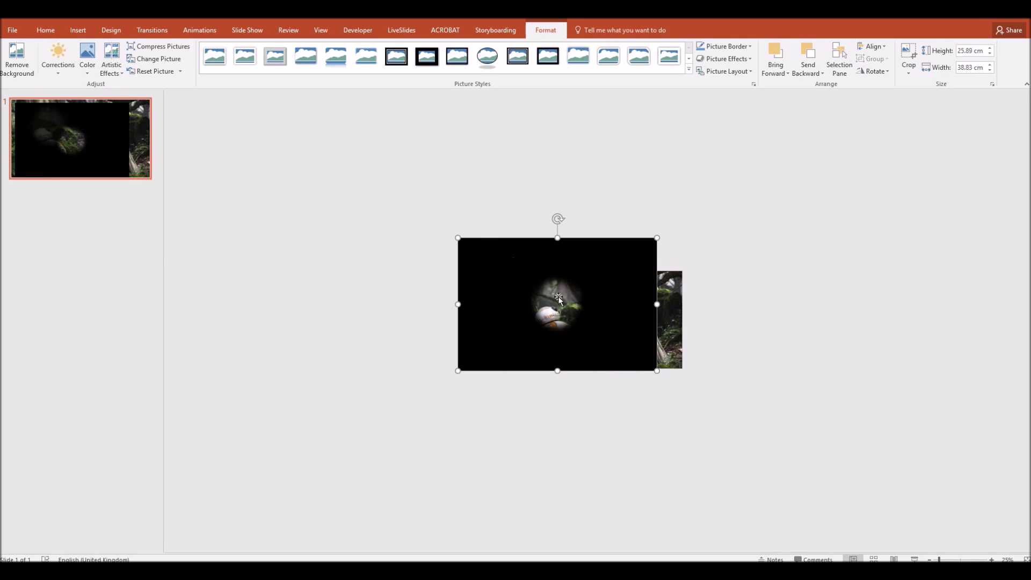
pyautogui.moveTo(656, 370); pyautogui.dragTo(716, 410)
pyautogui.moveTo(636, 380)
pyautogui.mouseDown()
pyautogui.moveTo(644, 440)
pyautogui.moveTo(641, 370)
pyautogui.mouseUp()
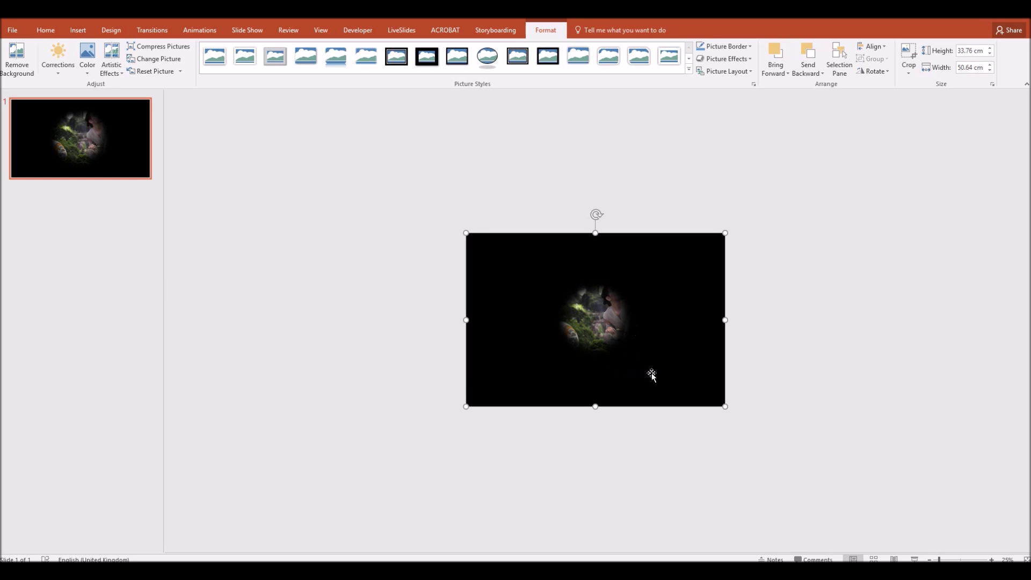
pyautogui.moveTo(652, 378); pyautogui.dragTo(683, 346)
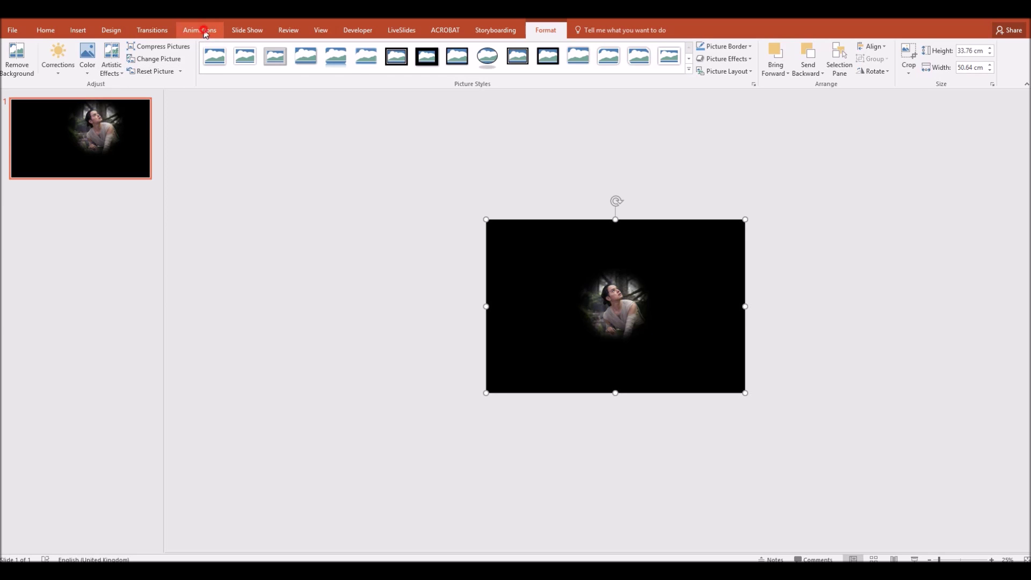
# Add a Custom Path motion animation to the overlay and draw its route across the photo
pyautogui.click(205, 31)
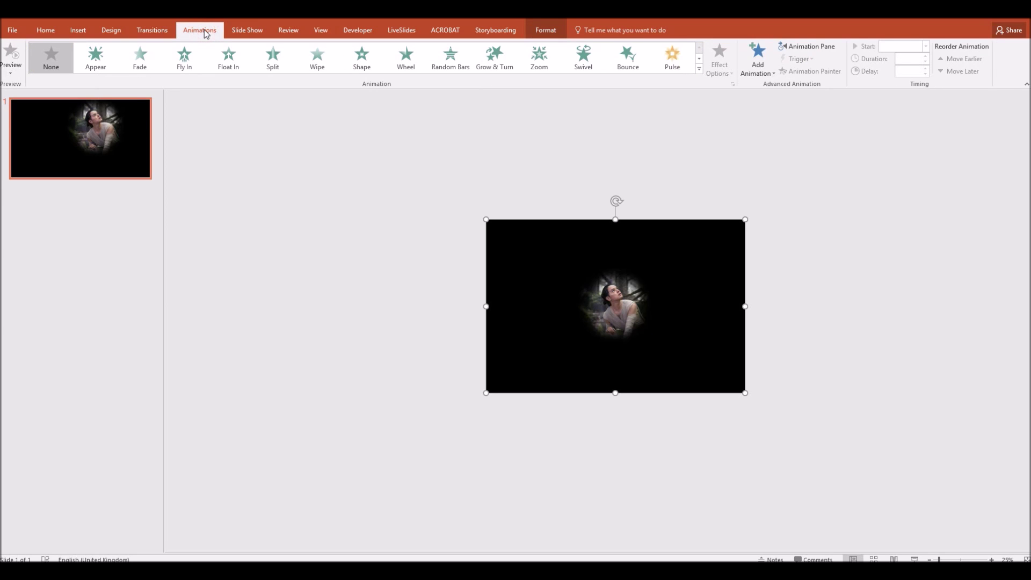
pyautogui.click(699, 59)
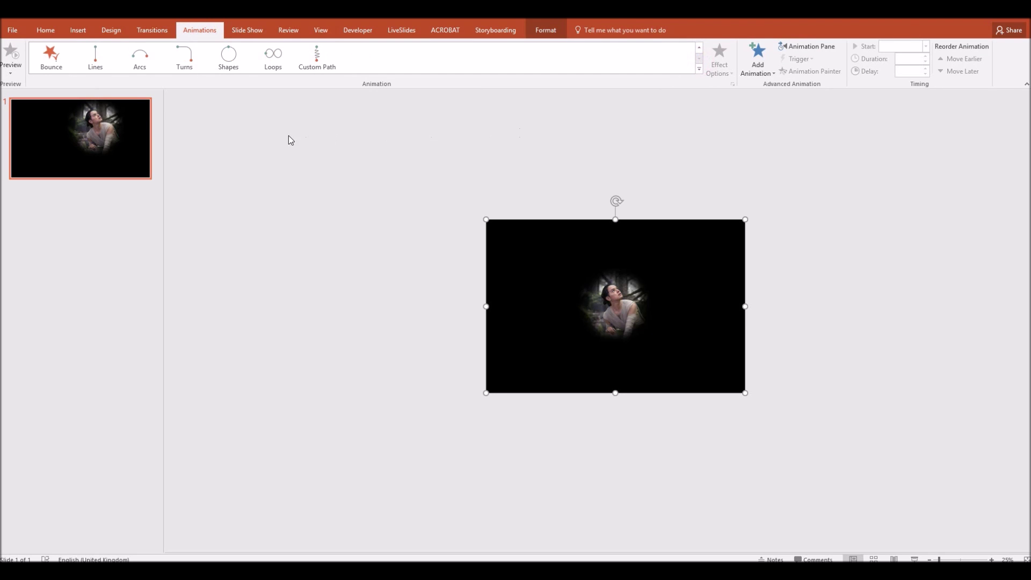
pyautogui.click(316, 61)
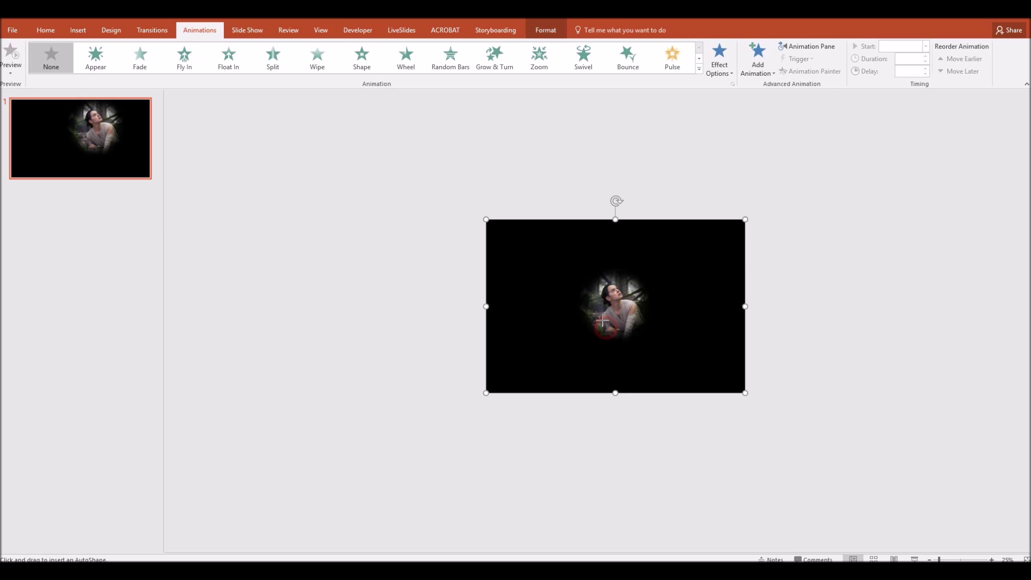
pyautogui.moveTo(591, 291); pyautogui.dragTo(565, 320)
pyautogui.press('Escape')
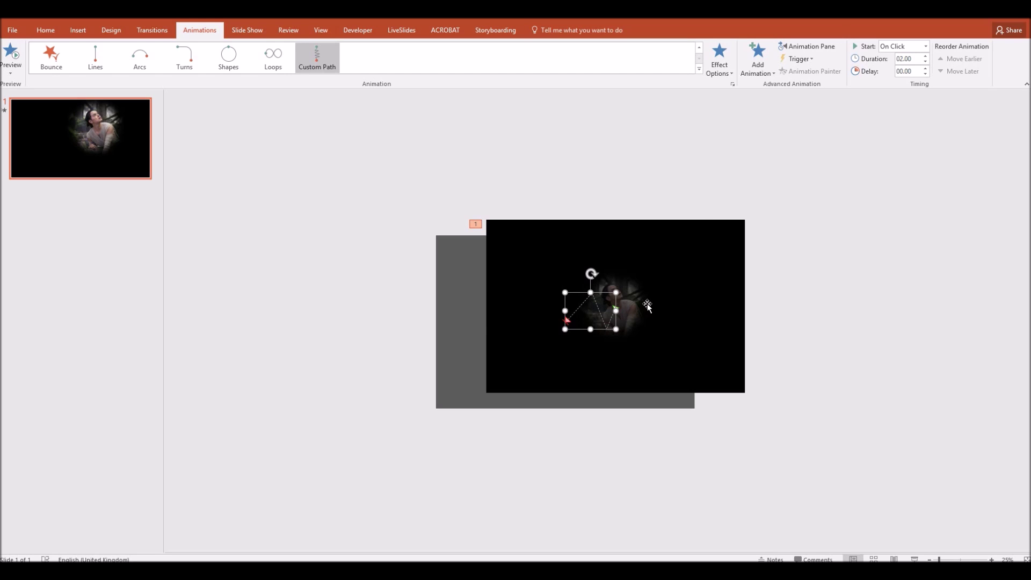
# Open the Animation Pane, preview Picture 4's motion path, and zoom the slide view in
pyautogui.click(813, 46)
pyautogui.click(798, 121)
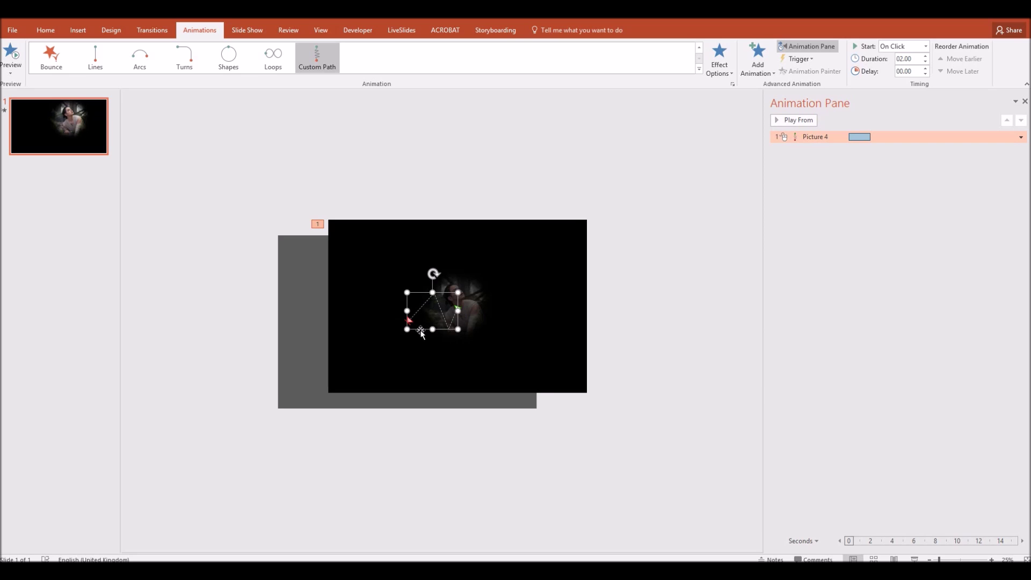
pyautogui.scroll(1, 422, 330)
pyautogui.scroll(2, 422, 330)
pyautogui.scroll(2, 428, 327)
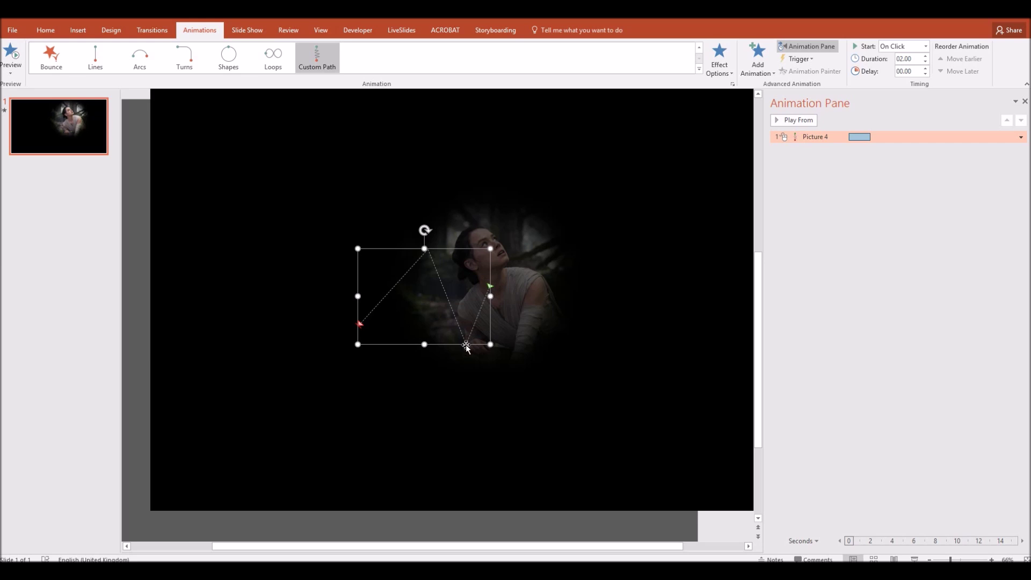
# Edit the path's points: move the start point left, lower the top point, and preview
pyautogui.rightClick(372, 345)
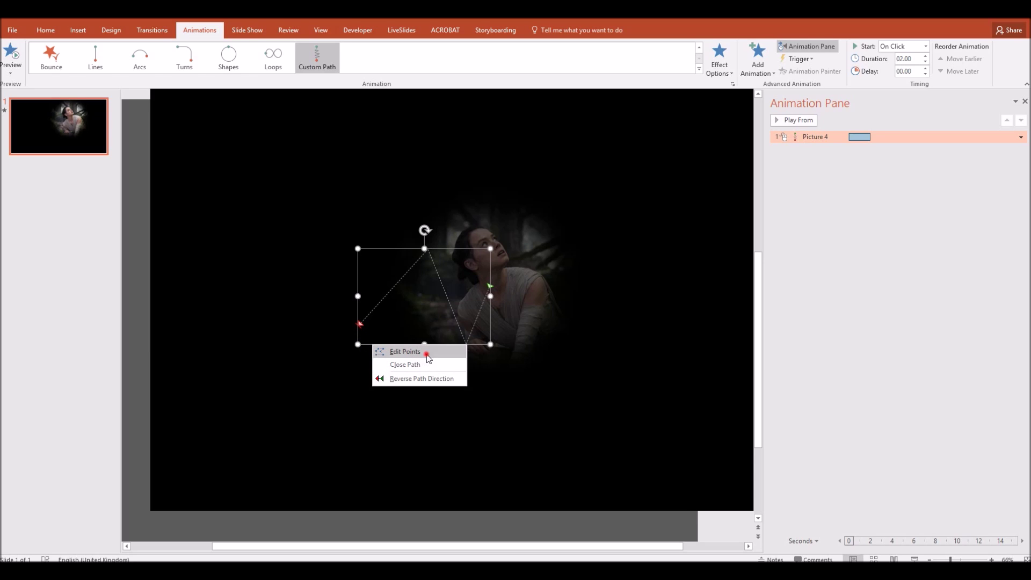
pyautogui.click(405, 351)
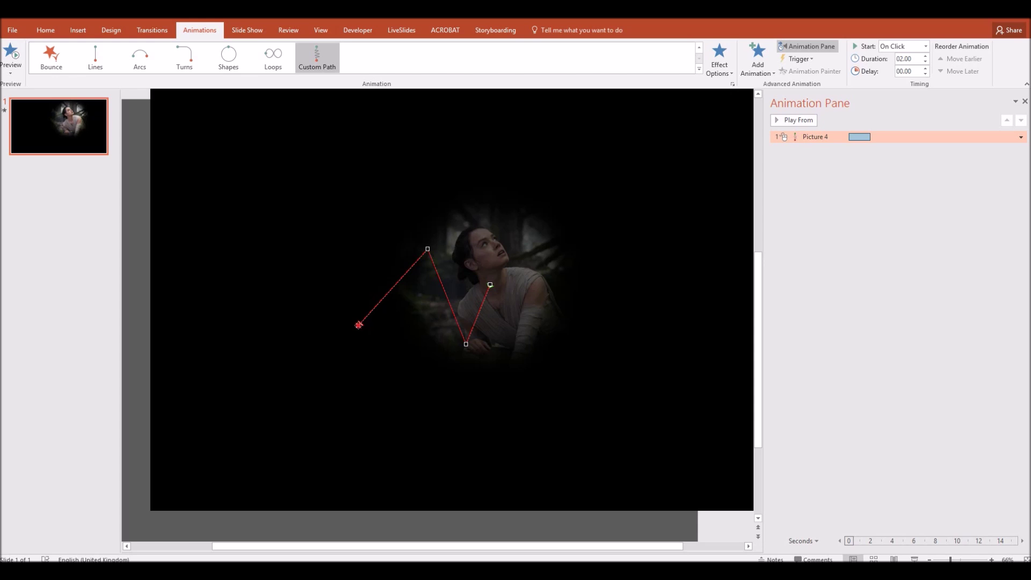
pyautogui.moveTo(359, 325); pyautogui.dragTo(344, 325)
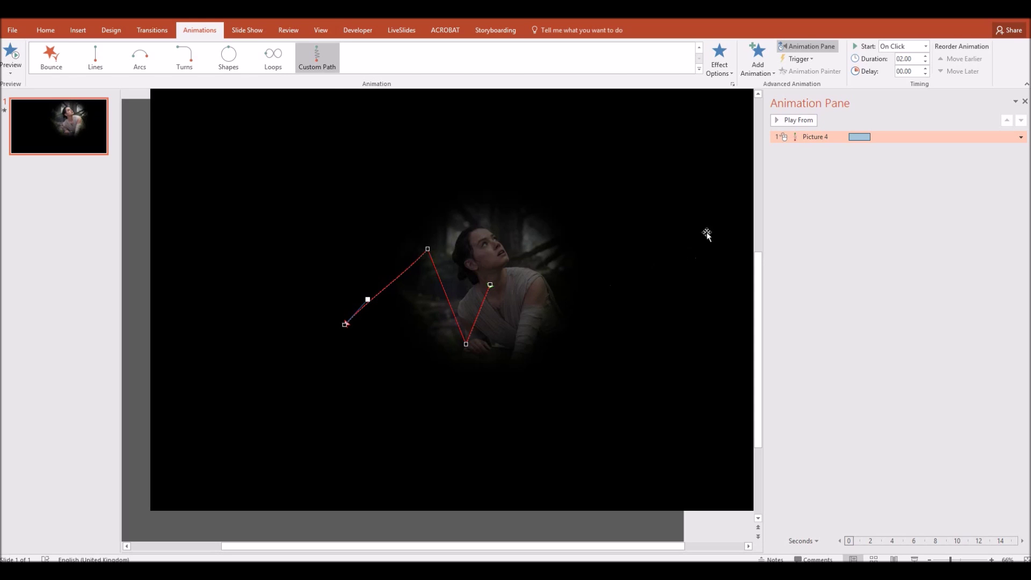
pyautogui.click(795, 123)
pyautogui.moveTo(345, 324); pyautogui.dragTo(337, 324)
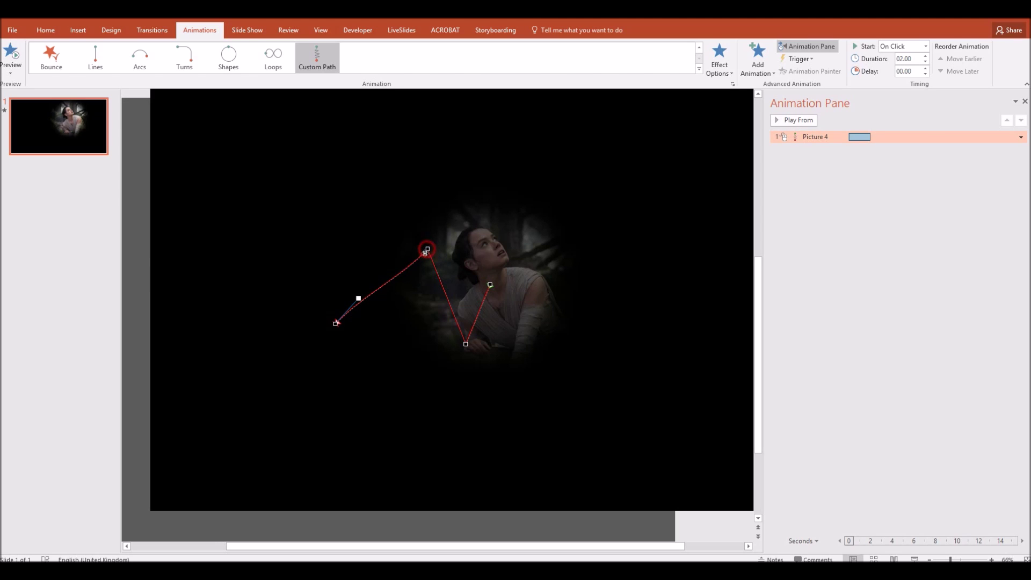
pyautogui.moveTo(427, 249); pyautogui.dragTo(439, 265)
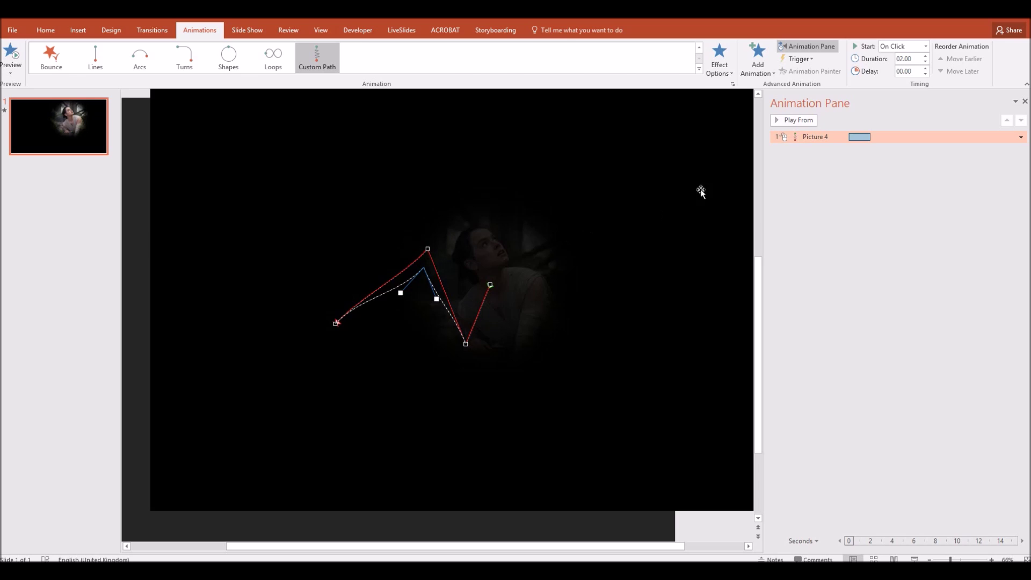
pyautogui.click(801, 120)
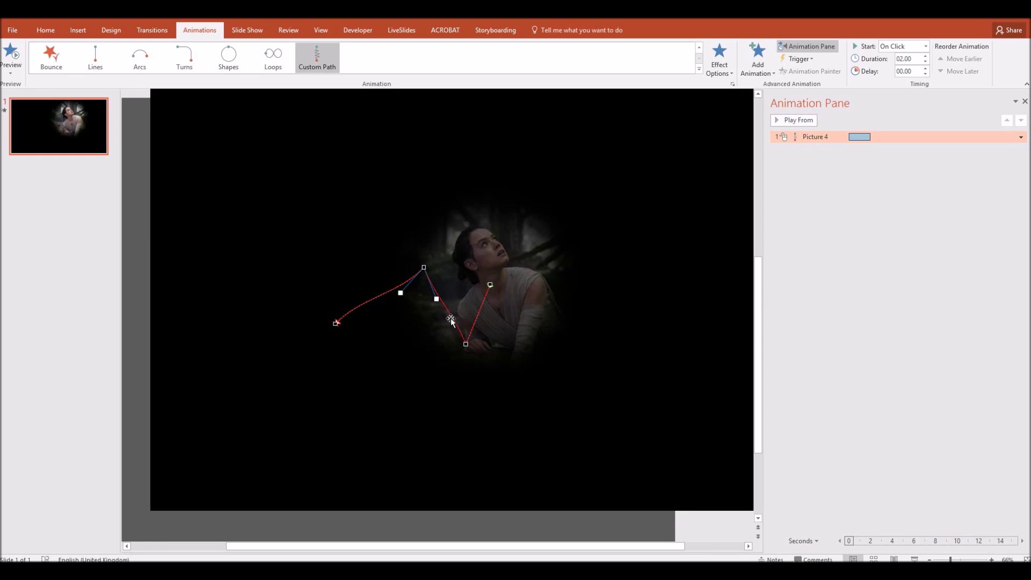
# Bend the middle and last straight segments of the motion path into curves
pyautogui.click(438, 301)
pyautogui.moveTo(445, 305); pyautogui.dragTo(434, 313)
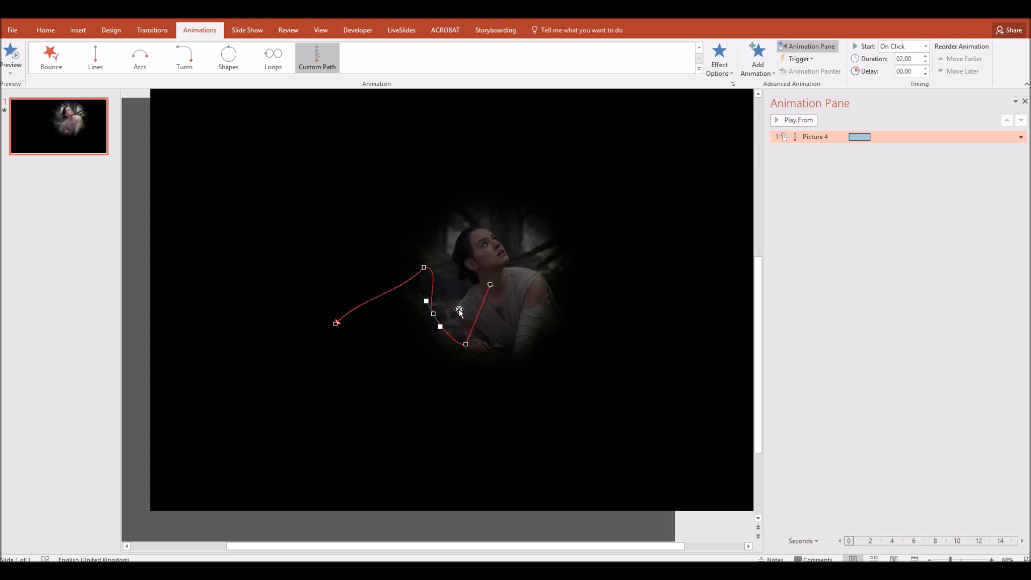
pyautogui.click(470, 315)
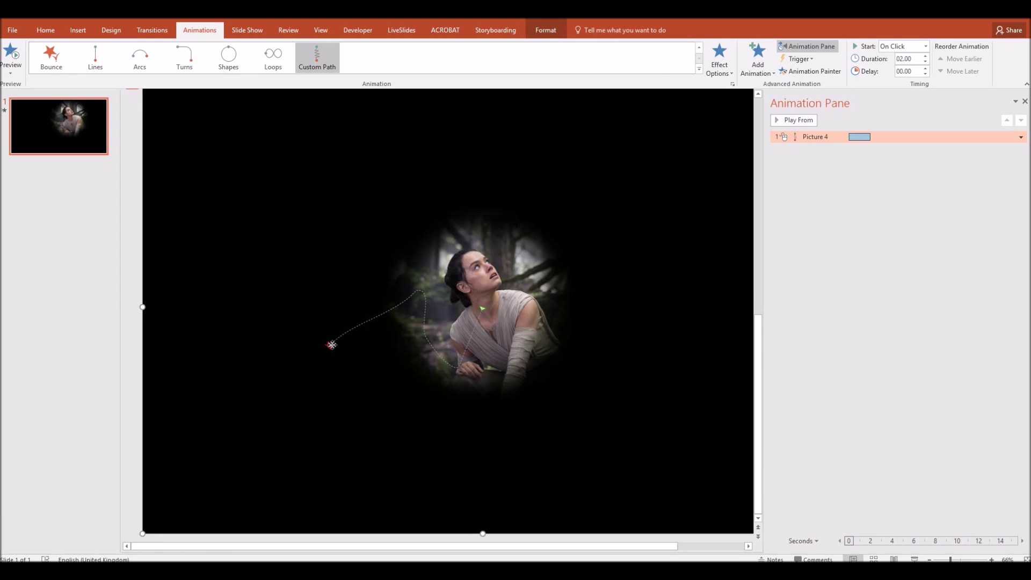
pyautogui.moveTo(332, 346); pyautogui.dragTo(325, 355)
pyautogui.click(329, 347)
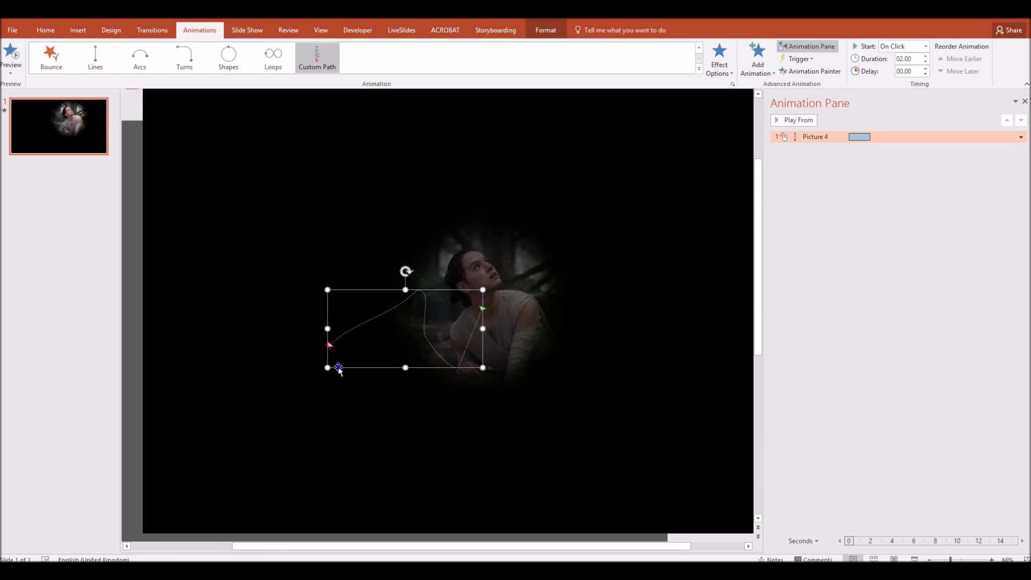
pyautogui.rightClick(338, 369)
pyautogui.click(362, 371)
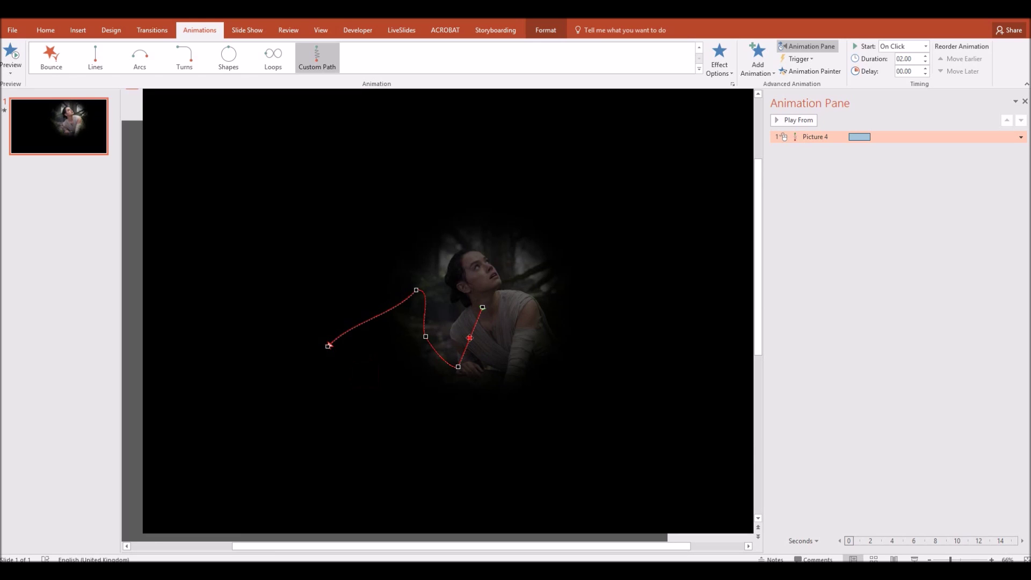
pyautogui.moveTo(469, 335); pyautogui.dragTo(460, 327)
# Change the spotlight's curved motion path to last 8 seconds and preview it
pyautogui.click(794, 120)
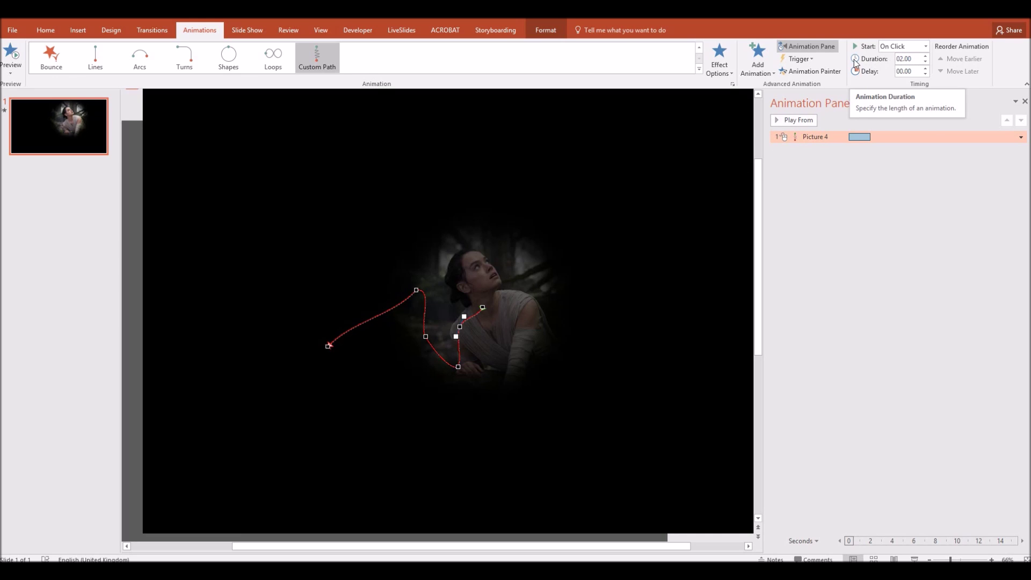
pyautogui.click(914, 59)
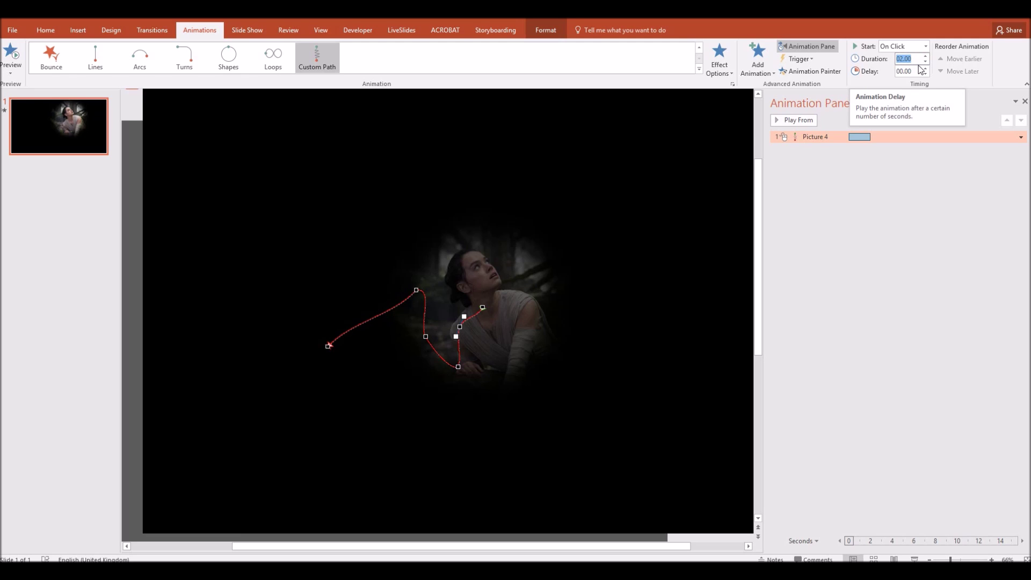
pyautogui.write('8')
pyautogui.press('Return')
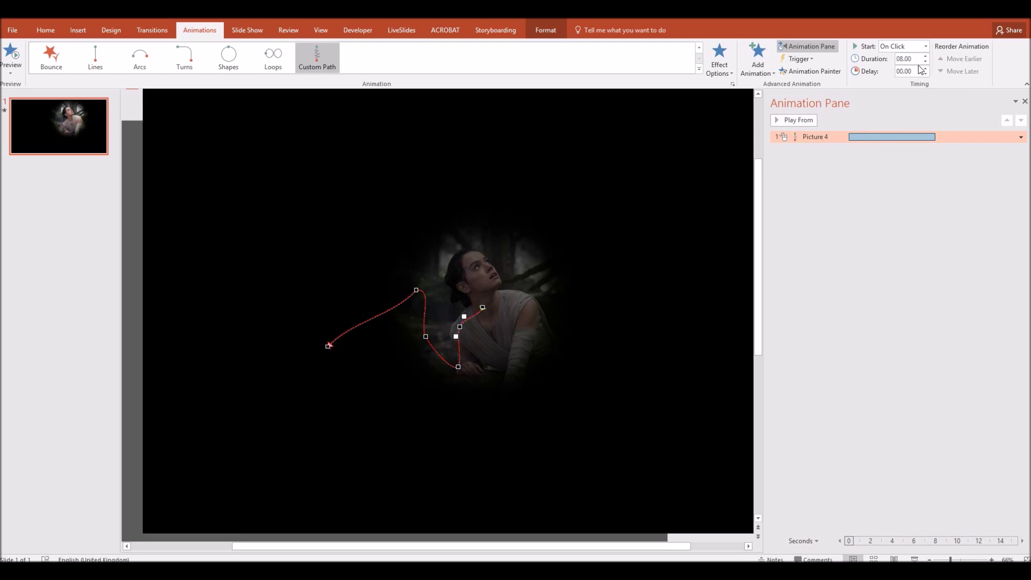
pyautogui.click(807, 122)
# Add a Fade exit effect to the spotlight picture
pyautogui.click(687, 167)
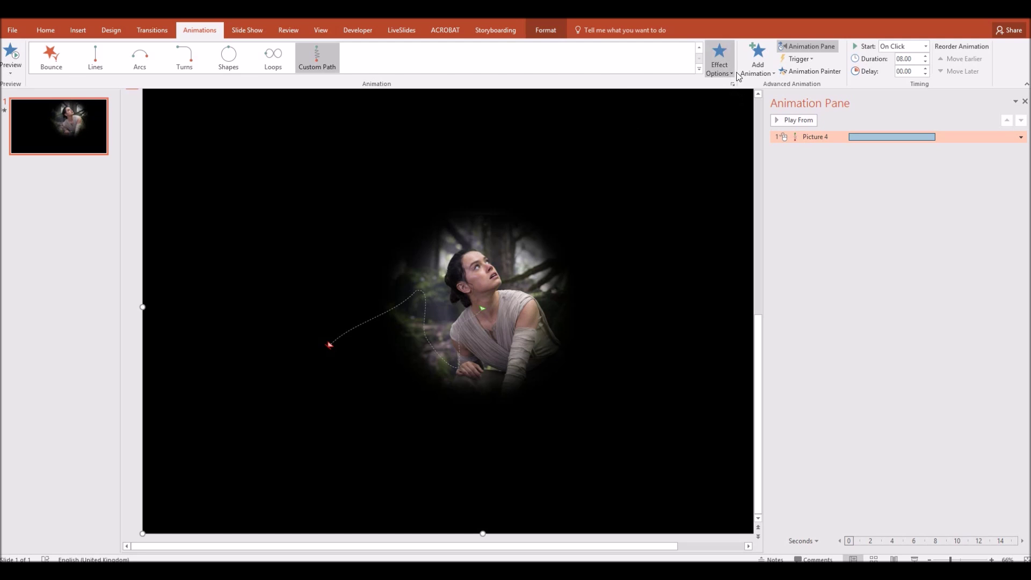
pyautogui.click(757, 64)
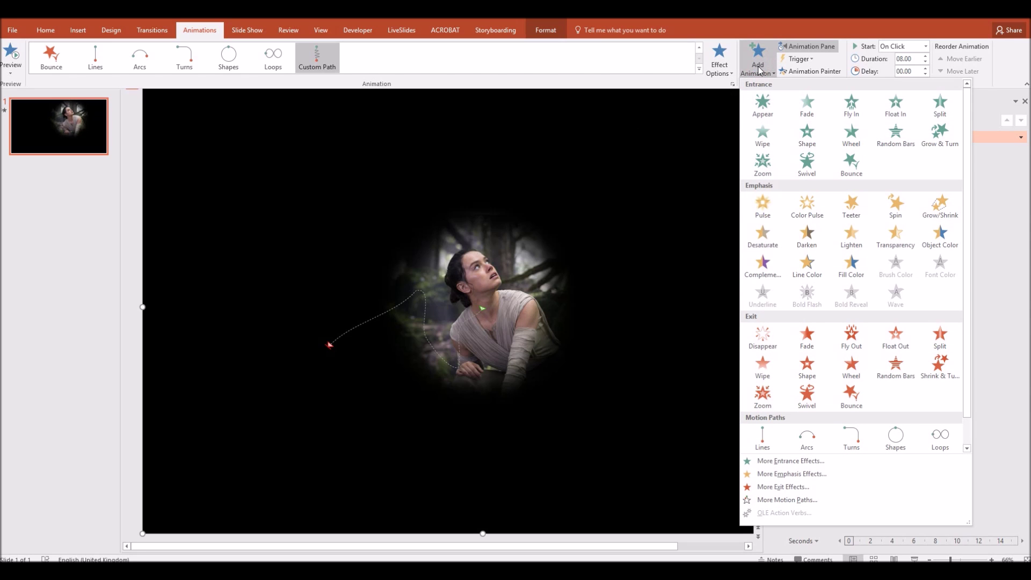
pyautogui.click(808, 339)
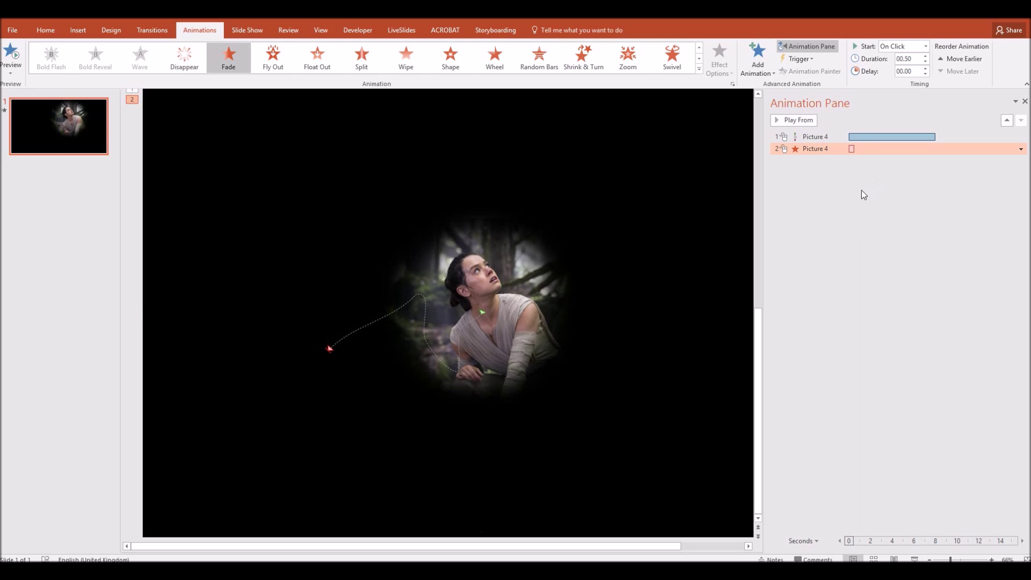
# Give the Fade exit a 2.5-second duration, starting After Previous
pyautogui.click(915, 60)
pyautogui.doubleClick(915, 59)
pyautogui.write('2.5')
pyautogui.press('Return')
pyautogui.click(900, 47)
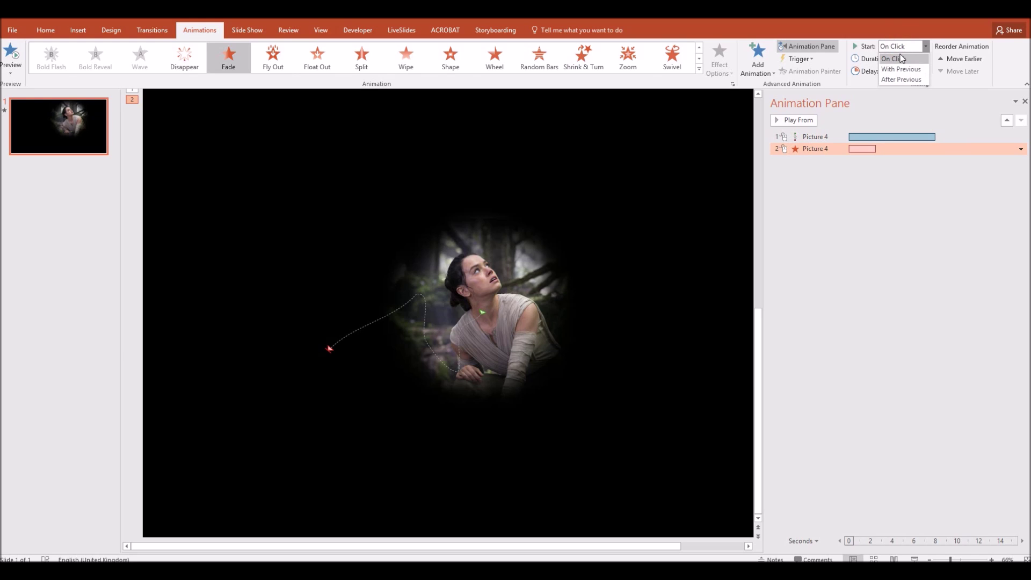
pyautogui.click(905, 81)
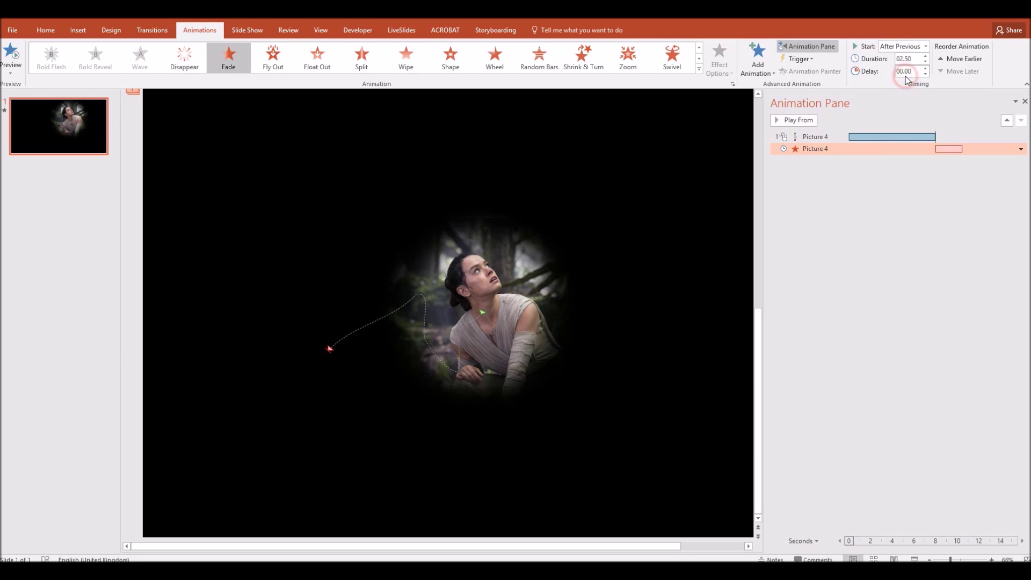
pyautogui.click(894, 228)
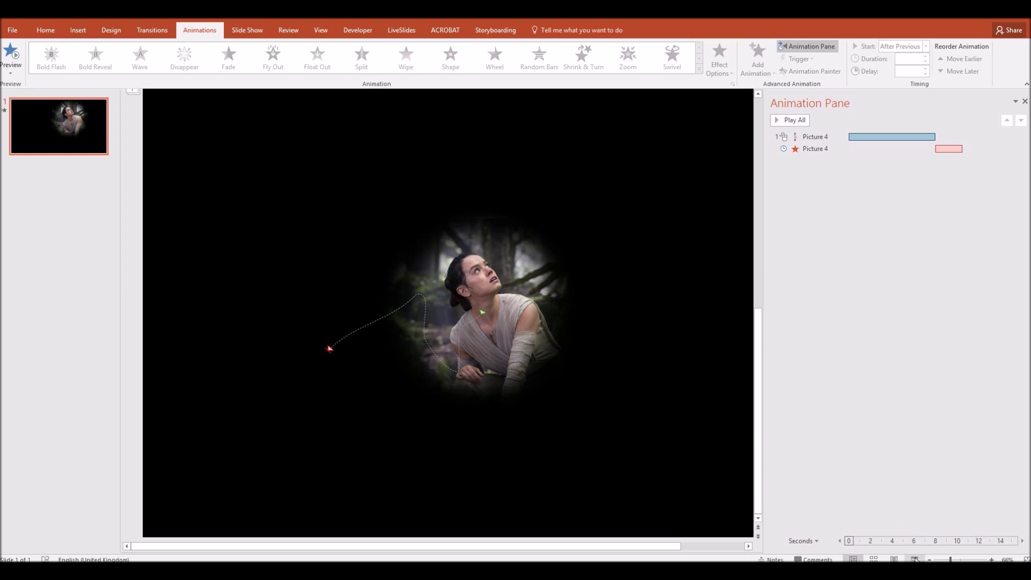
pyautogui.click(915, 558)
# Zoom out to shrink the spotlight slide, then select and deselect the spotlight picture
pyautogui.keyDown('ctrl'); pyautogui.scroll(-2, 668, 202); pyautogui.keyUp('ctrl')
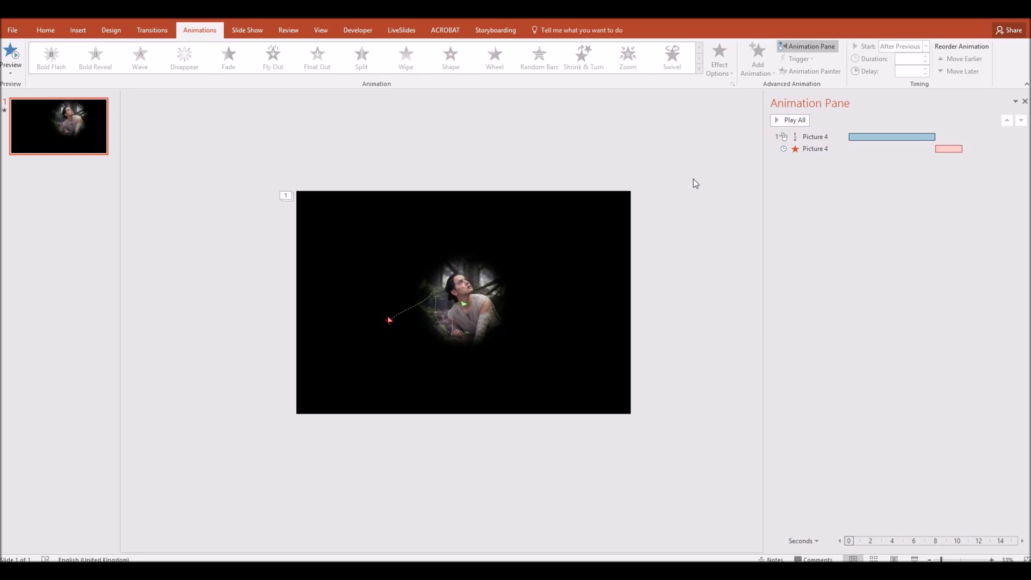
pyautogui.click(575, 221)
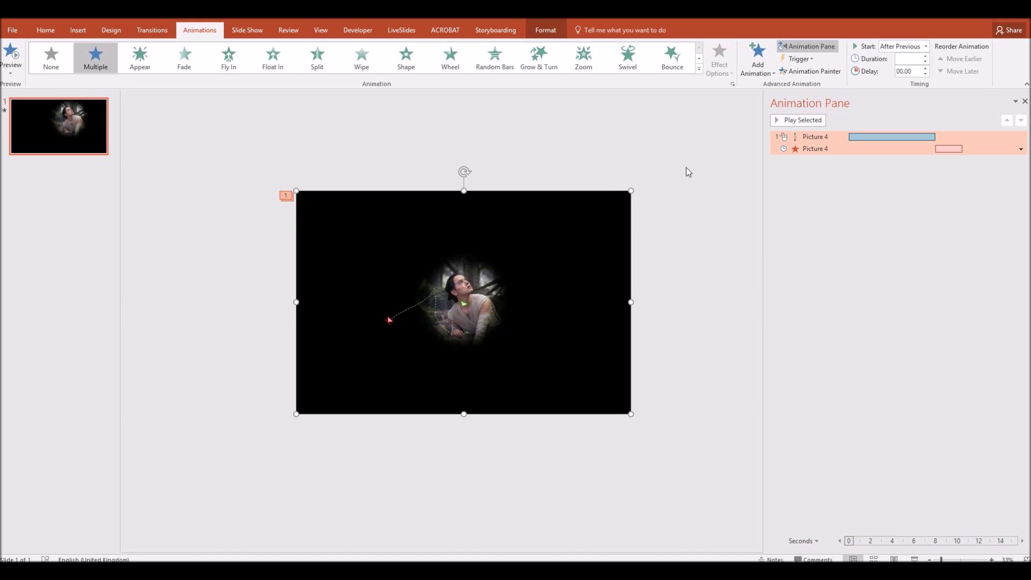
pyautogui.click(694, 153)
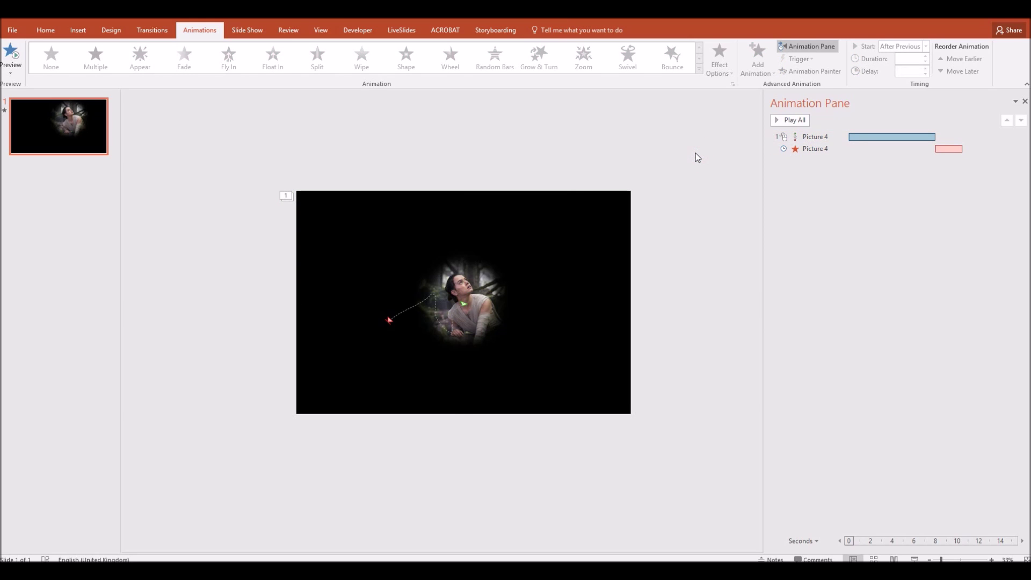